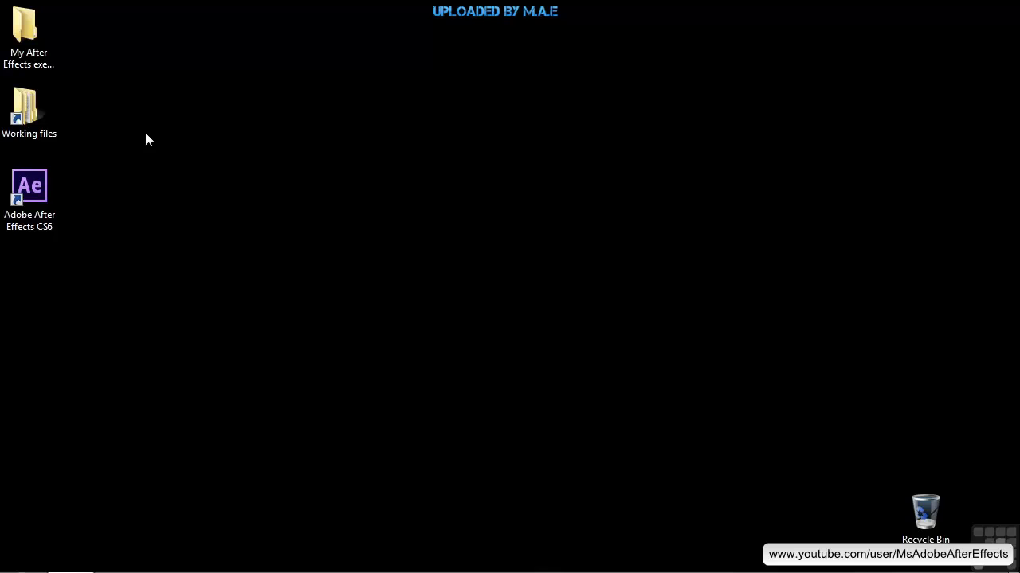
Open the project 2101-ray-traced-3D.aep from the After Effects projects folder inside Working files.
{"action": "double_click", "coordinate": [25, 107]}
{"action": "double_click", "coordinate": [448, 127]}
{"action": "scroll", "coordinate": [525, 395], "scroll_direction": "down", "scroll_amount": 15}
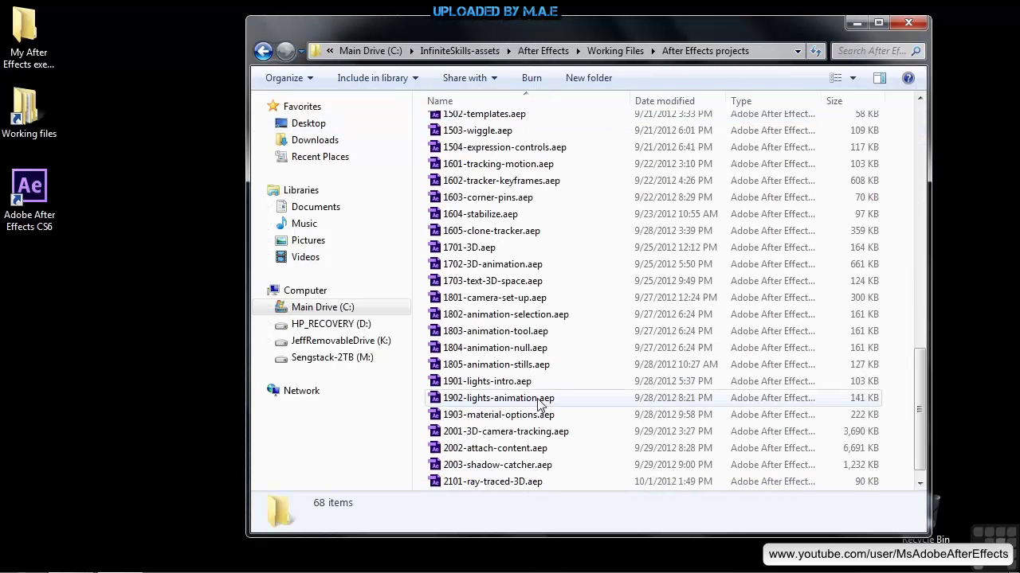
{"action": "double_click", "coordinate": [499, 483]}
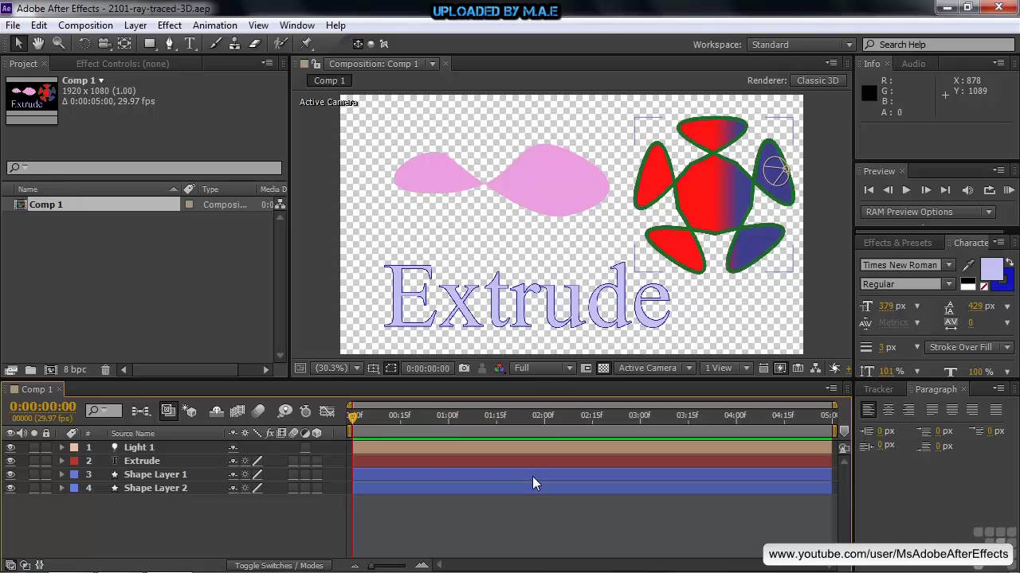
Turn the Extrude text layer into a 3D layer.
{"action": "left_click", "coordinate": [327, 461]}
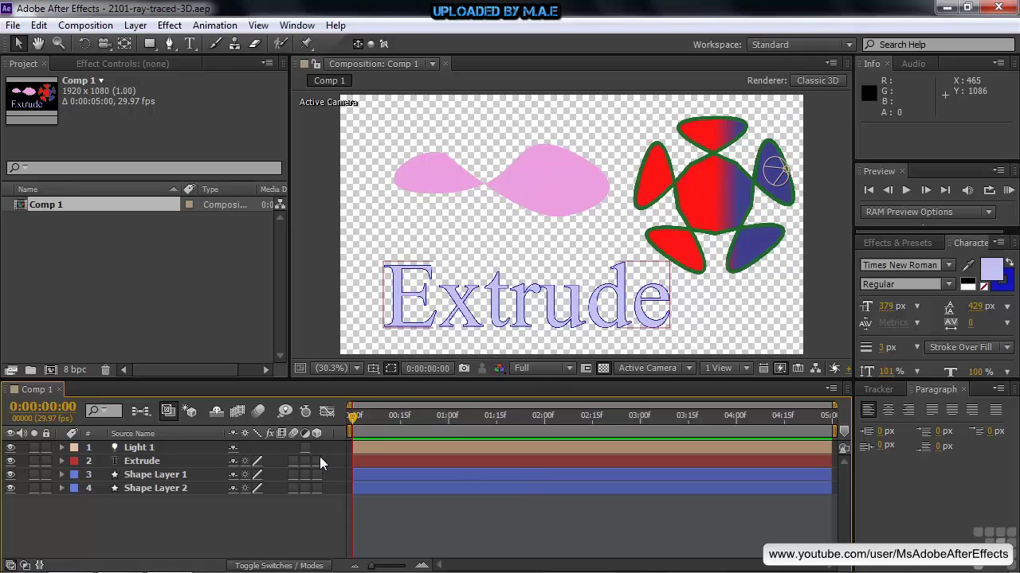
{"action": "left_click", "coordinate": [318, 461]}
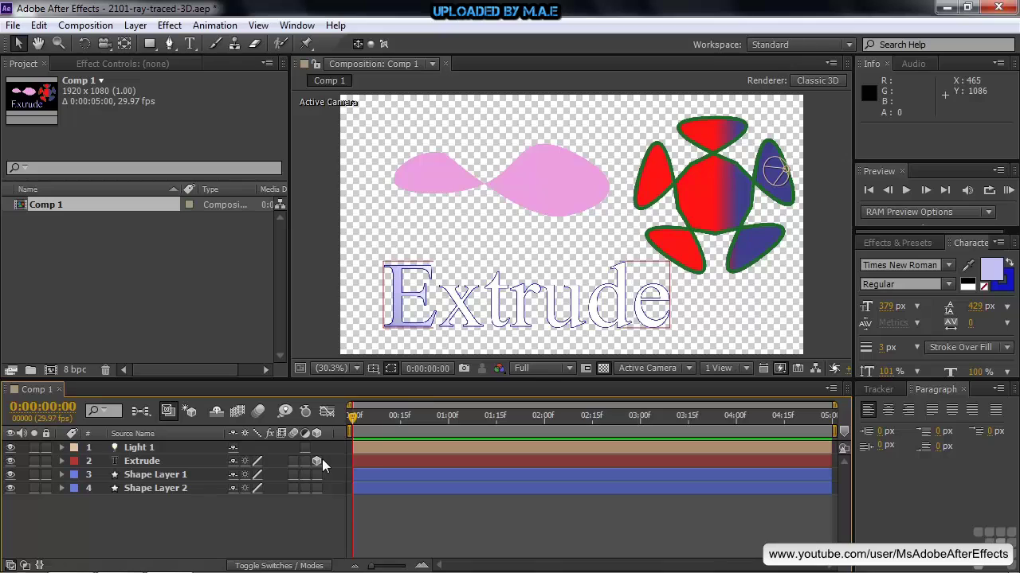
Change Comp 1's renderer to Ray-traced 3D in the advanced composition settings and accept the alert.
{"action": "left_click", "coordinate": [821, 83]}
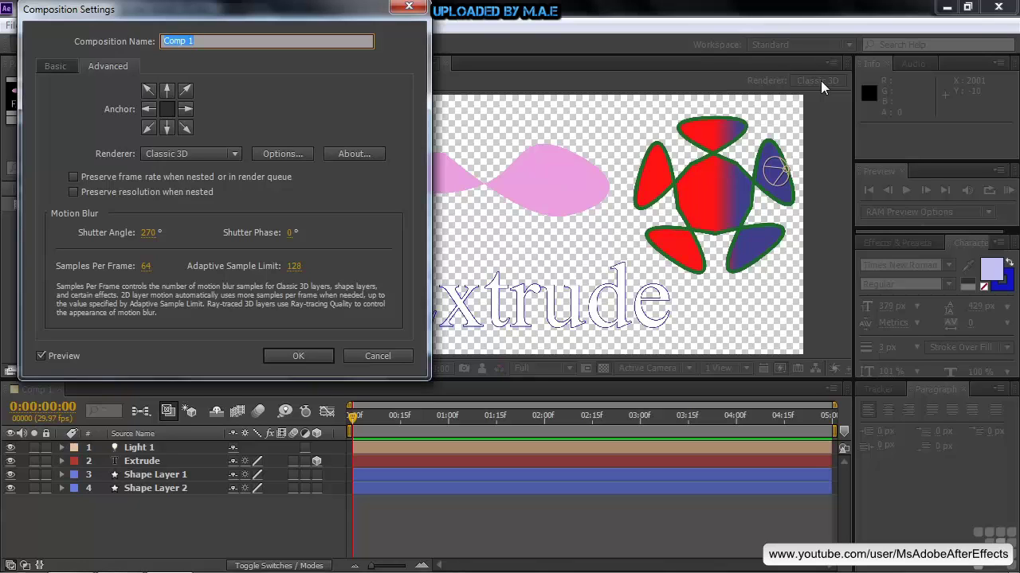
{"action": "left_click", "coordinate": [55, 66]}
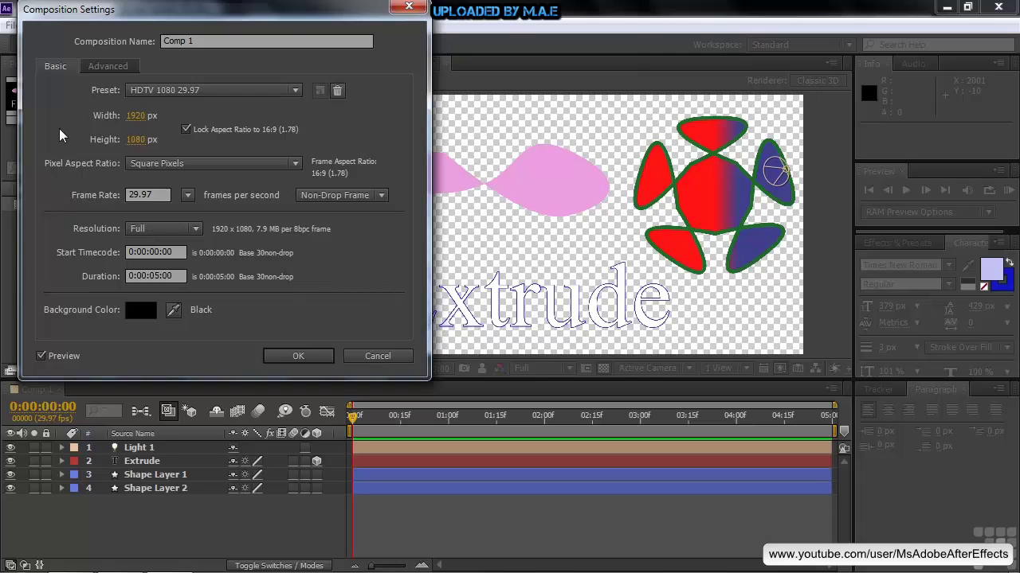
{"action": "left_click", "coordinate": [100, 68]}
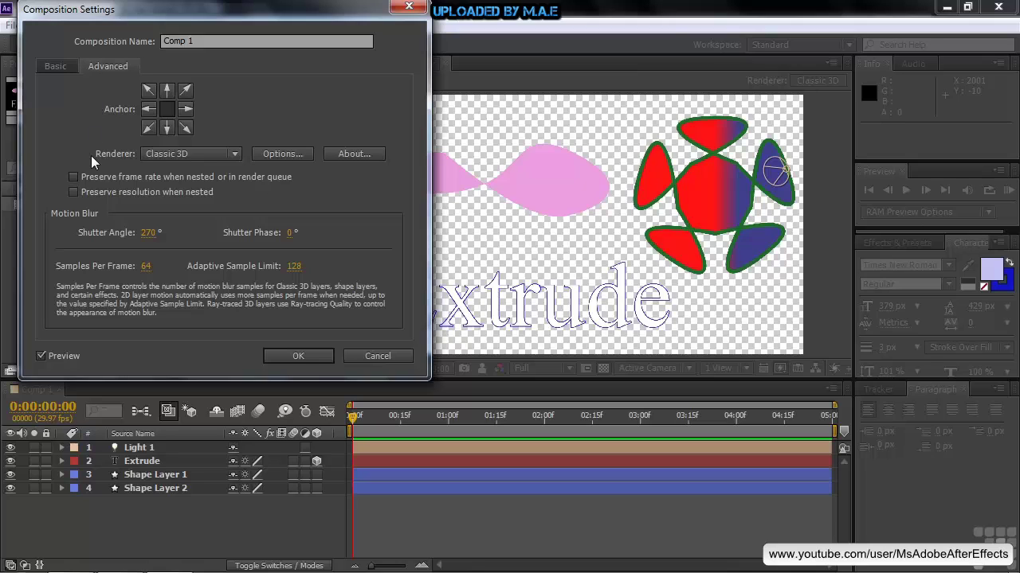
{"action": "left_click", "coordinate": [235, 154]}
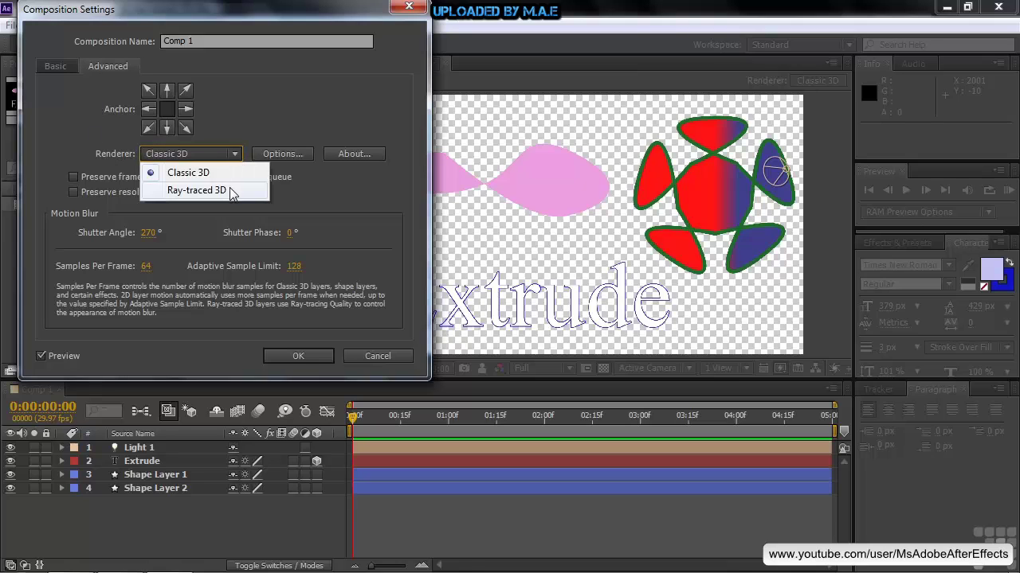
{"action": "left_click", "coordinate": [232, 171]}
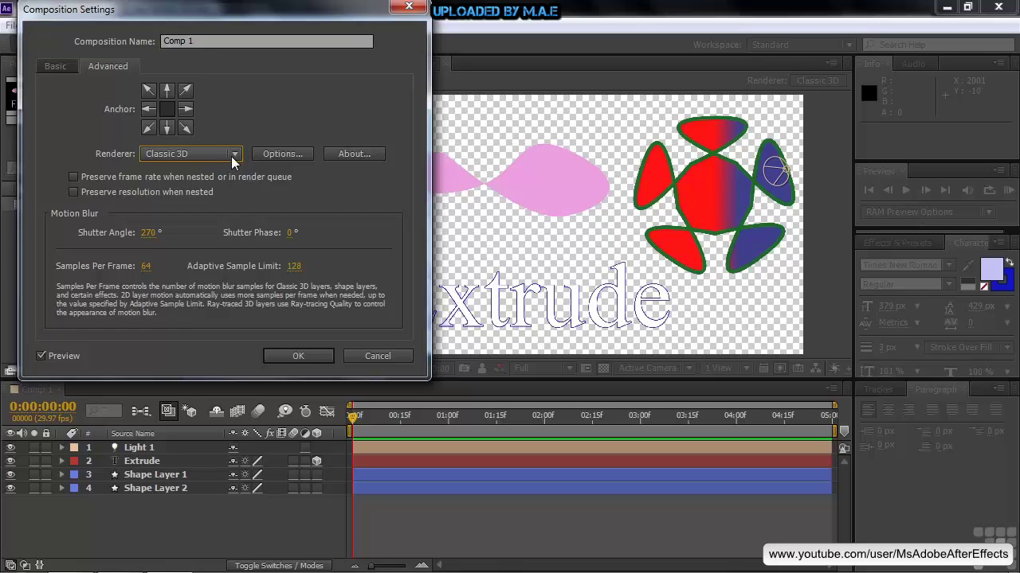
{"action": "left_click", "coordinate": [235, 156]}
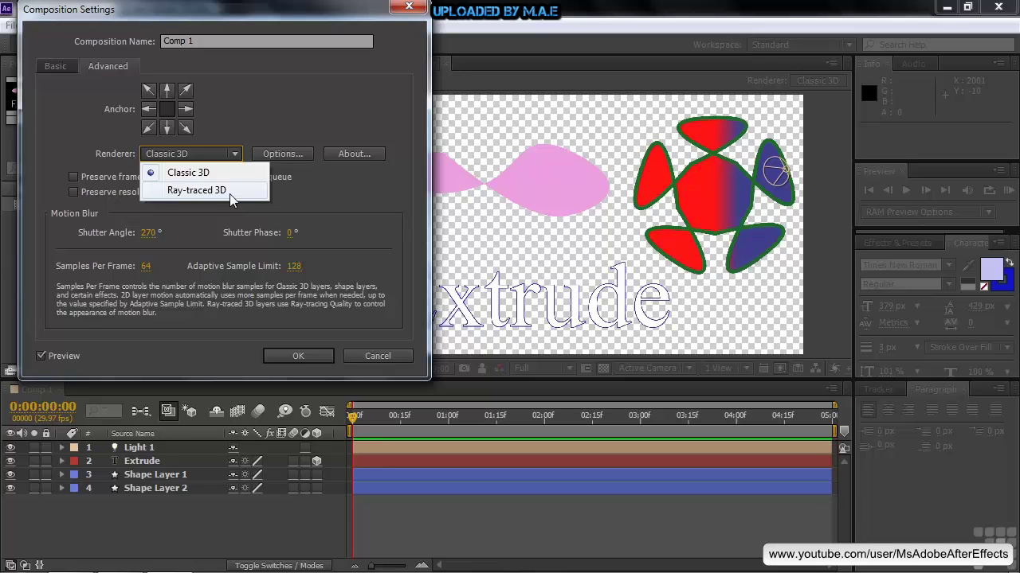
{"action": "left_click", "coordinate": [228, 175]}
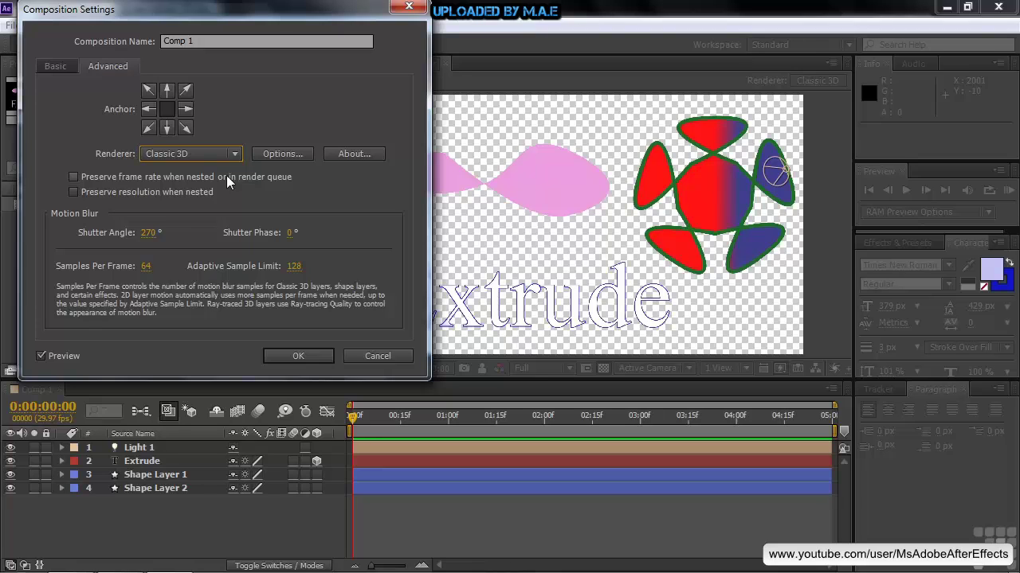
{"action": "left_click", "coordinate": [235, 154]}
{"action": "left_click", "coordinate": [216, 190]}
{"action": "left_click", "coordinate": [296, 358]}
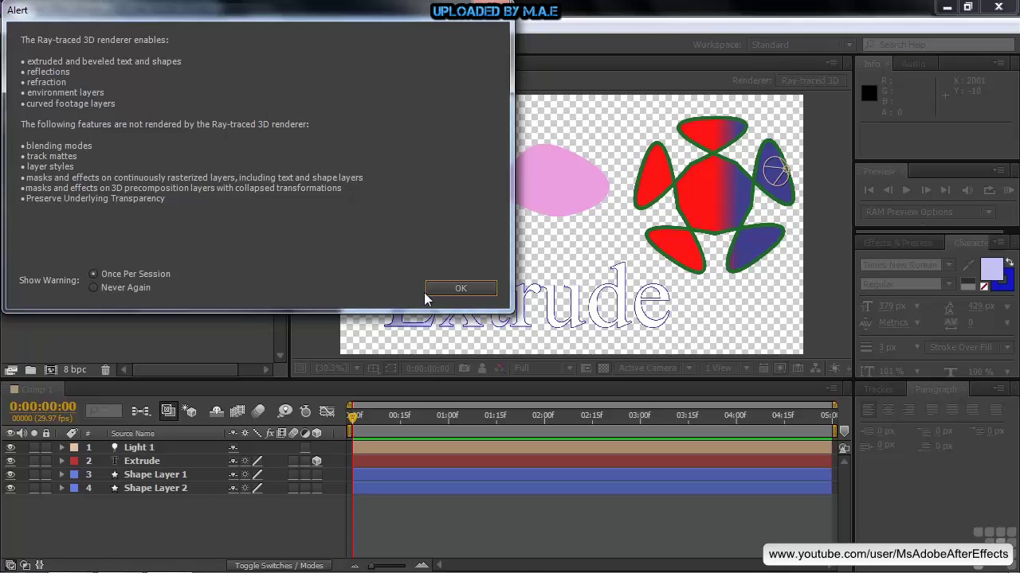
{"action": "left_click", "coordinate": [454, 288]}
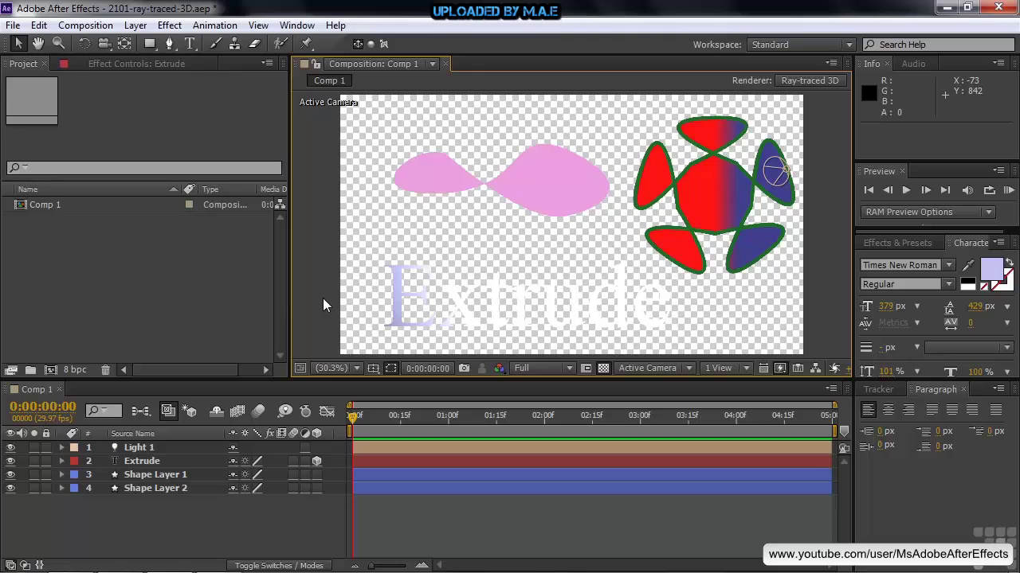
Toggle the Extrude layer's 3D state off and back on, and rotate the text to an orientation of about 33.1°, 303.1°, 18.3°.
{"action": "left_click", "coordinate": [316, 461]}
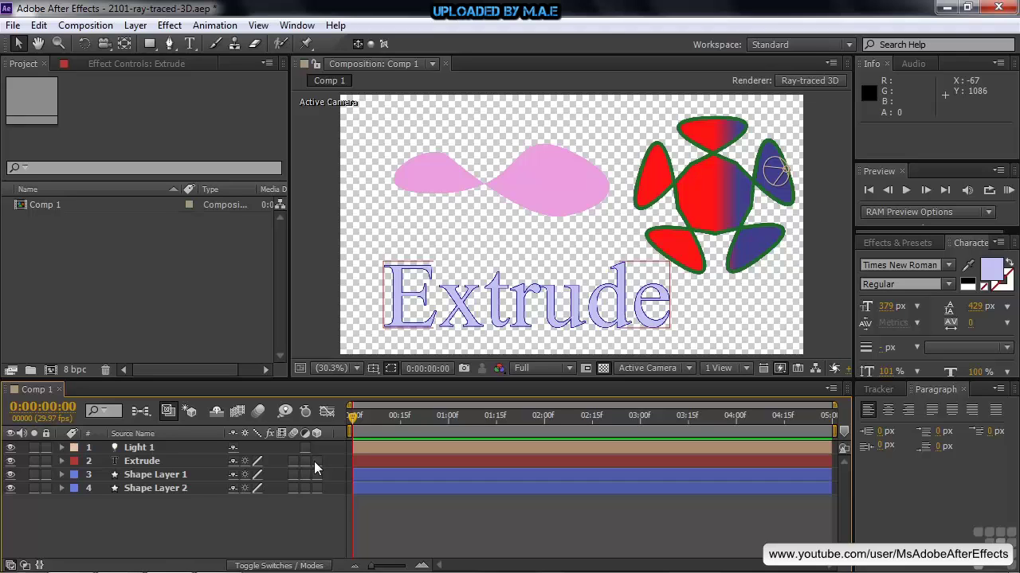
{"action": "left_click", "coordinate": [316, 461]}
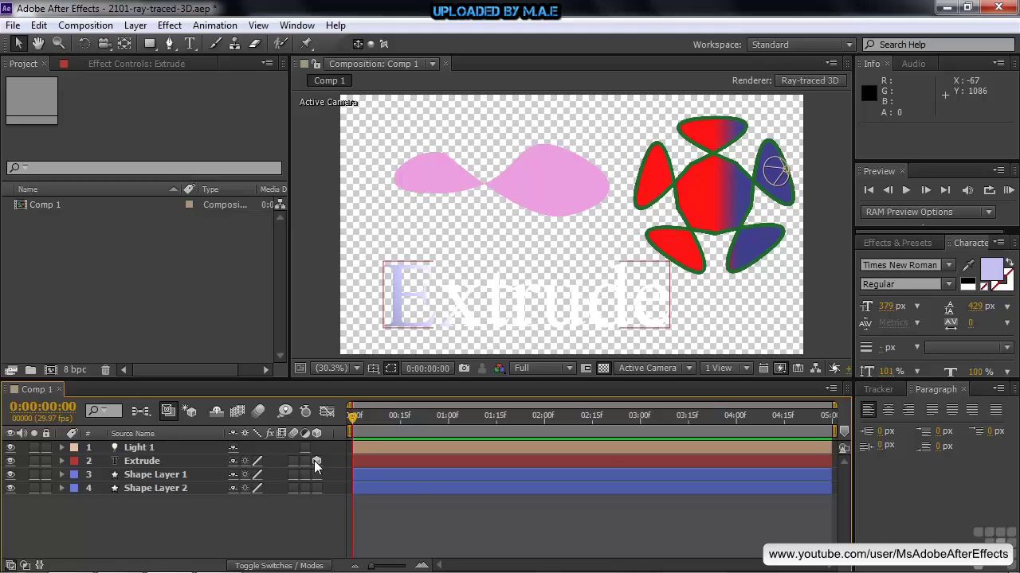
{"action": "key", "text": "w"}
{"action": "left_click_drag", "start_coordinate": [469, 321], "coordinate": [482, 320]}
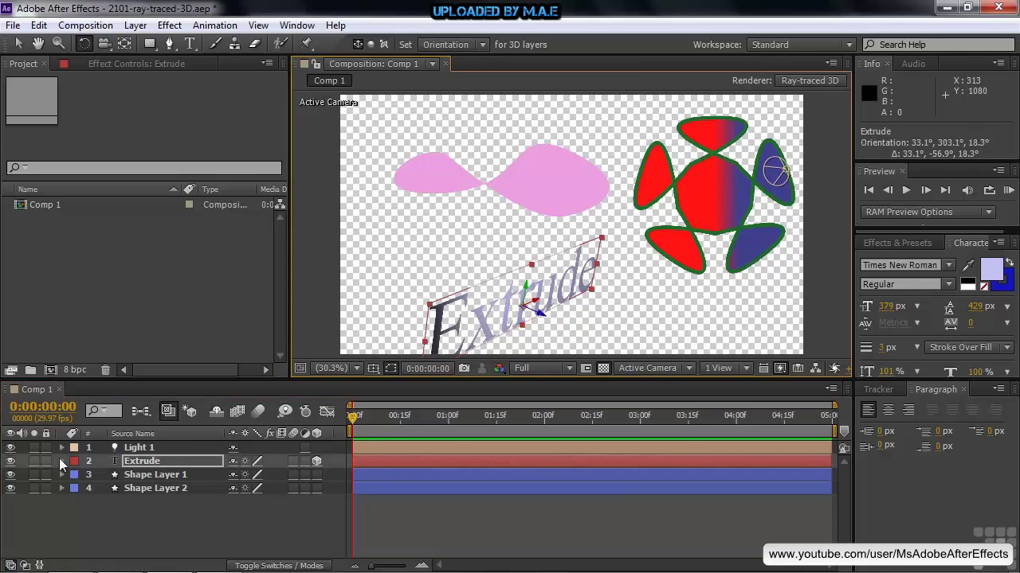
Set the Extrude text layer's Extrusion Depth to 94 in its Geometry Options.
{"action": "left_click", "coordinate": [61, 461]}
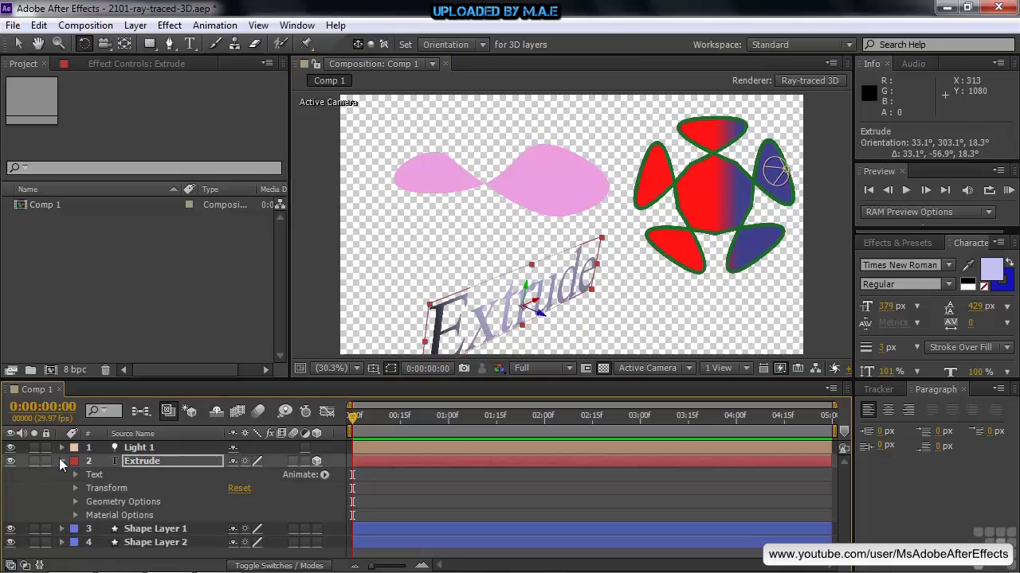
{"action": "left_click", "coordinate": [76, 500]}
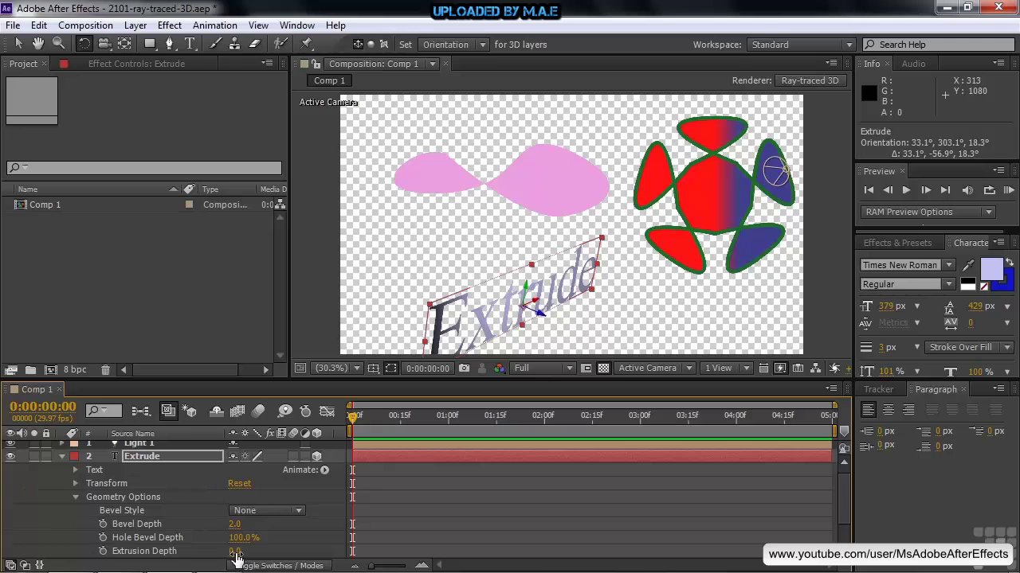
{"action": "left_click_drag", "start_coordinate": [236, 551], "coordinate": [333, 570]}
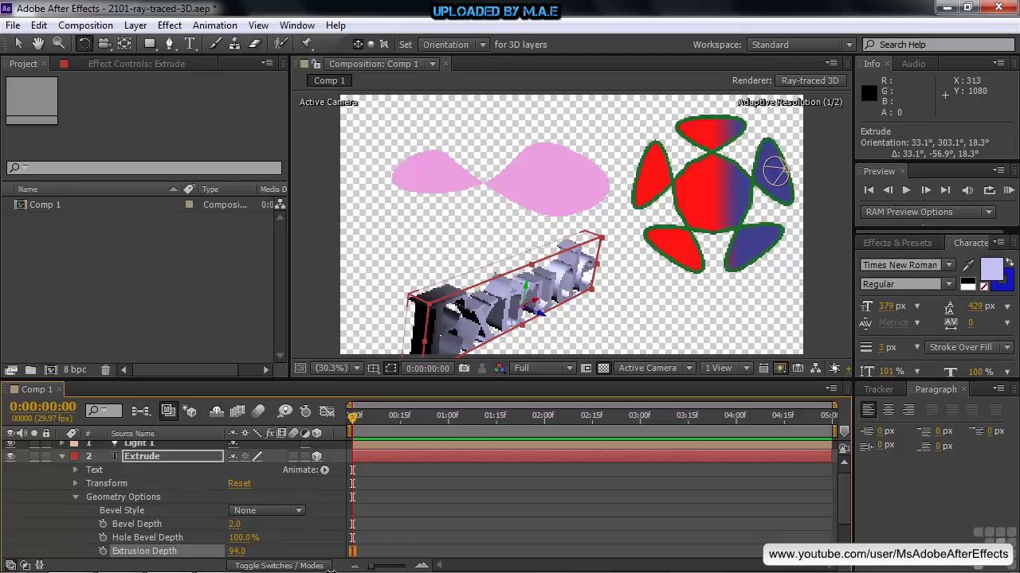
Rotate the extruded text at 100% magnification to an orientation of about 23.0°, 309.4°, 12.7°.
{"action": "key", "text": "slash"}
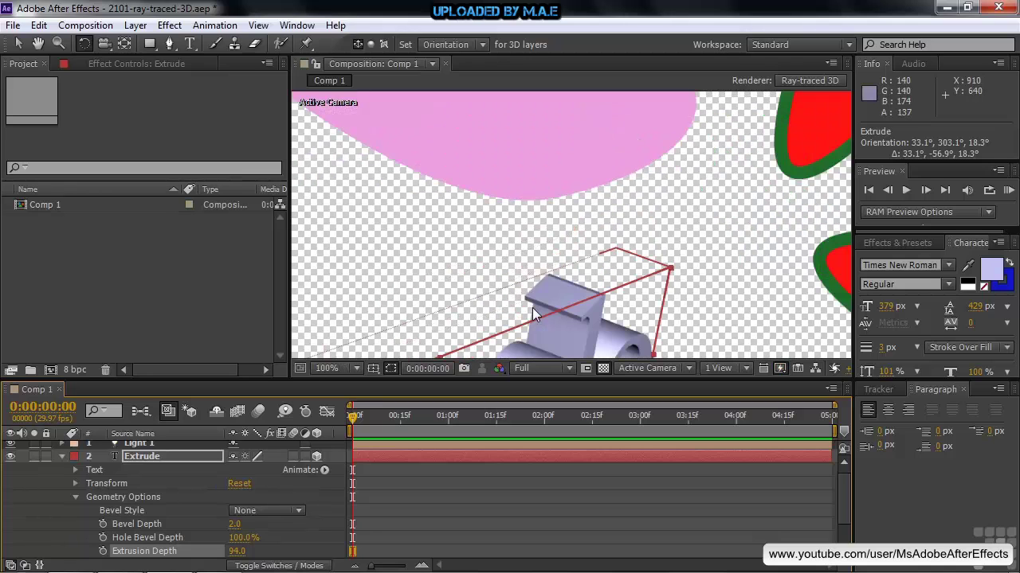
{"action": "key", "text": "space"}
{"action": "left_click_drag", "start_coordinate": [552, 294], "coordinate": [630, 93]}
{"action": "left_click_drag", "start_coordinate": [632, 185], "coordinate": [751, 86]}
{"action": "key", "text": "w"}
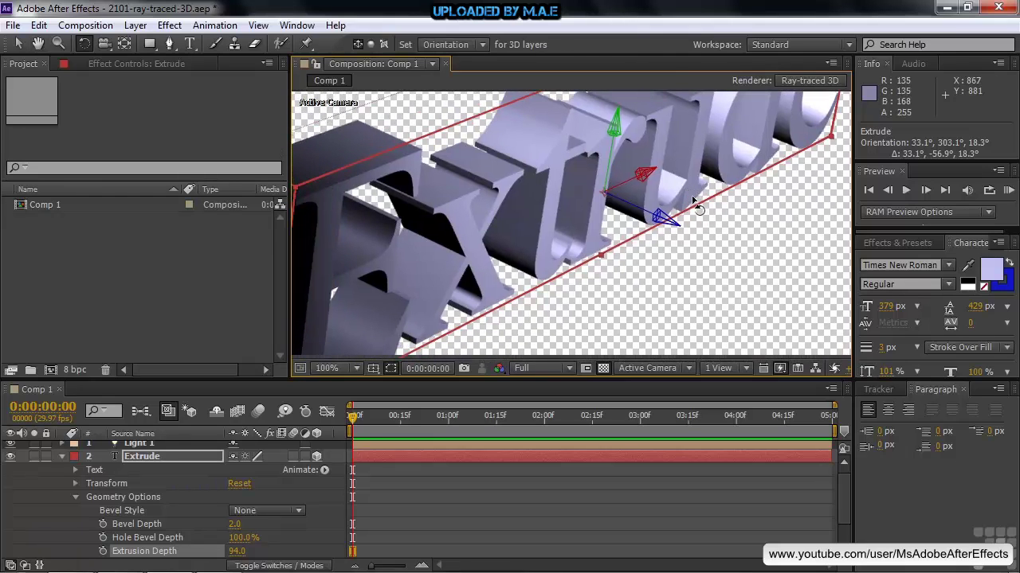
{"action": "mouse_move", "coordinate": [693, 201]}
{"action": "left_mouse_down"}
{"action": "mouse_move", "coordinate": [681, 178]}
{"action": "mouse_move", "coordinate": [695, 204]}
{"action": "mouse_move", "coordinate": [689, 187]}
{"action": "left_mouse_up"}
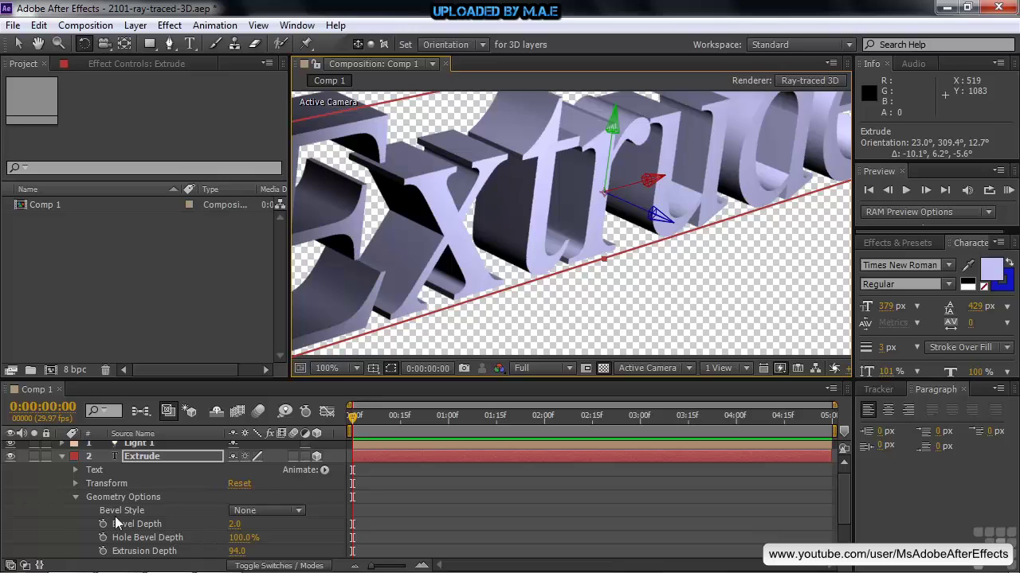
Give the extruded text an Angular bevel with a Bevel Depth of 5.2 and remove the text's stroke color.
{"action": "left_click", "coordinate": [299, 513]}
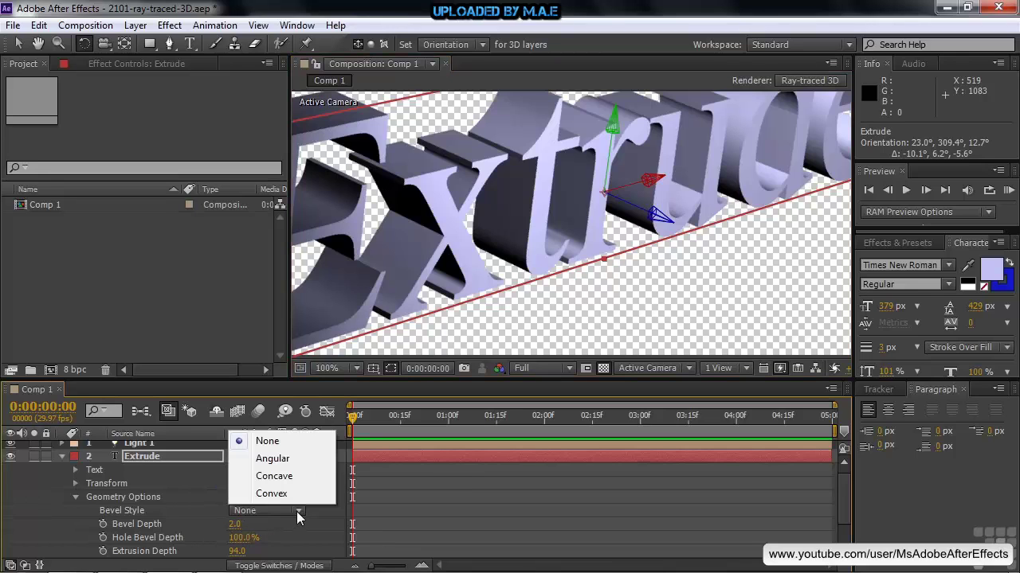
{"action": "left_click", "coordinate": [306, 467]}
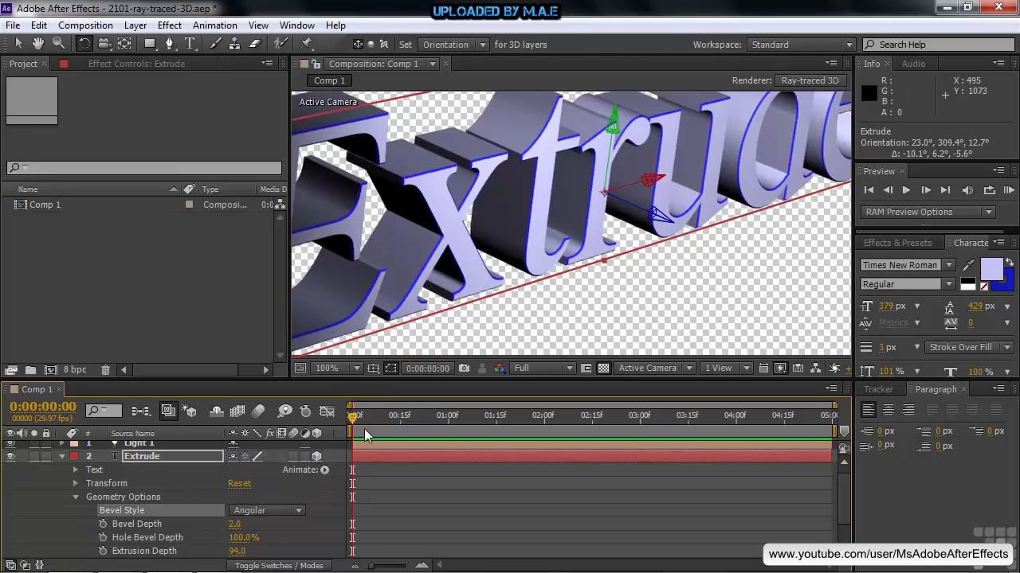
{"action": "left_click_drag", "start_coordinate": [251, 524], "coordinate": [252, 527]}
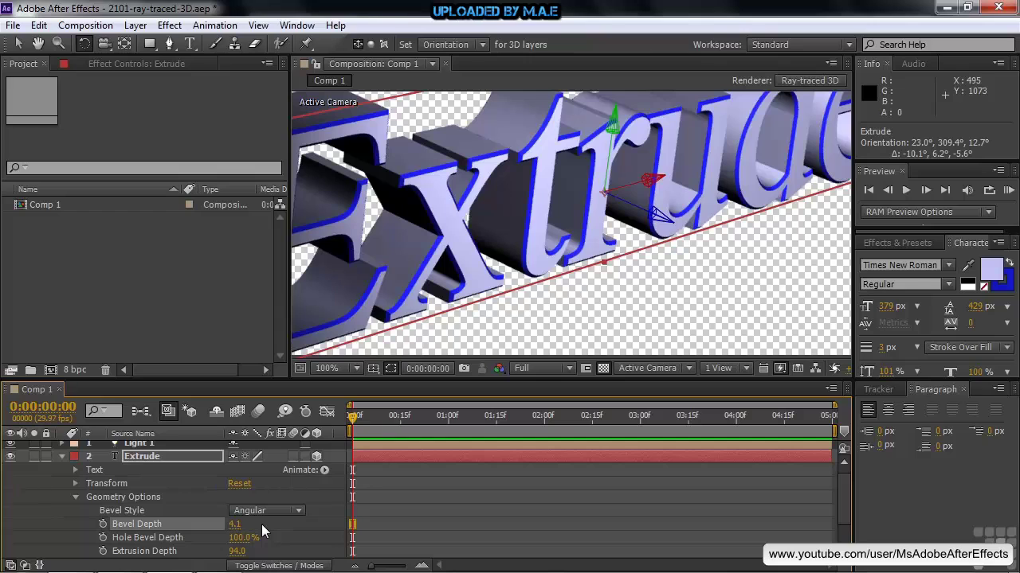
{"action": "left_click_drag", "start_coordinate": [235, 524], "coordinate": [246, 526]}
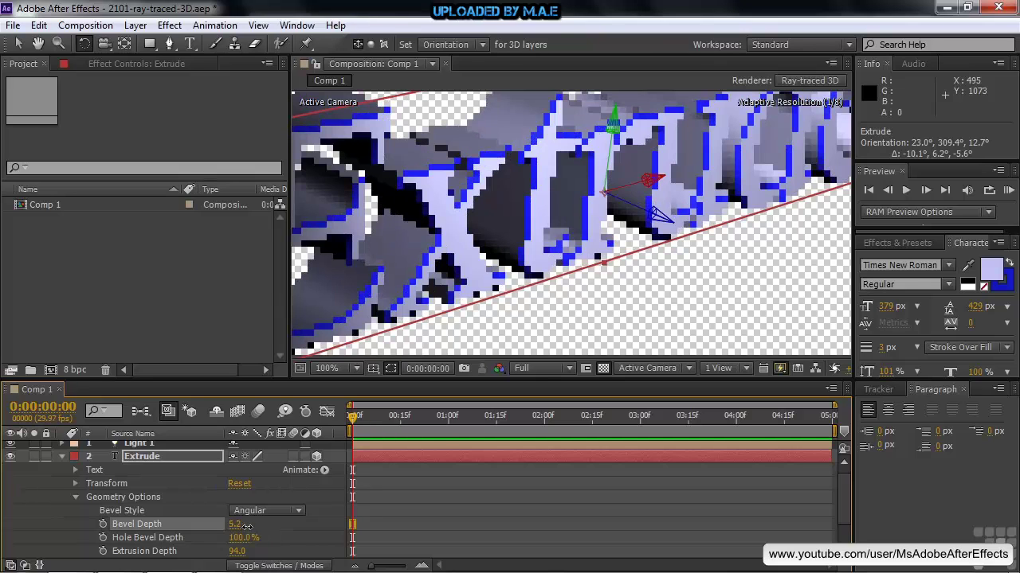
{"action": "left_click", "coordinate": [985, 287]}
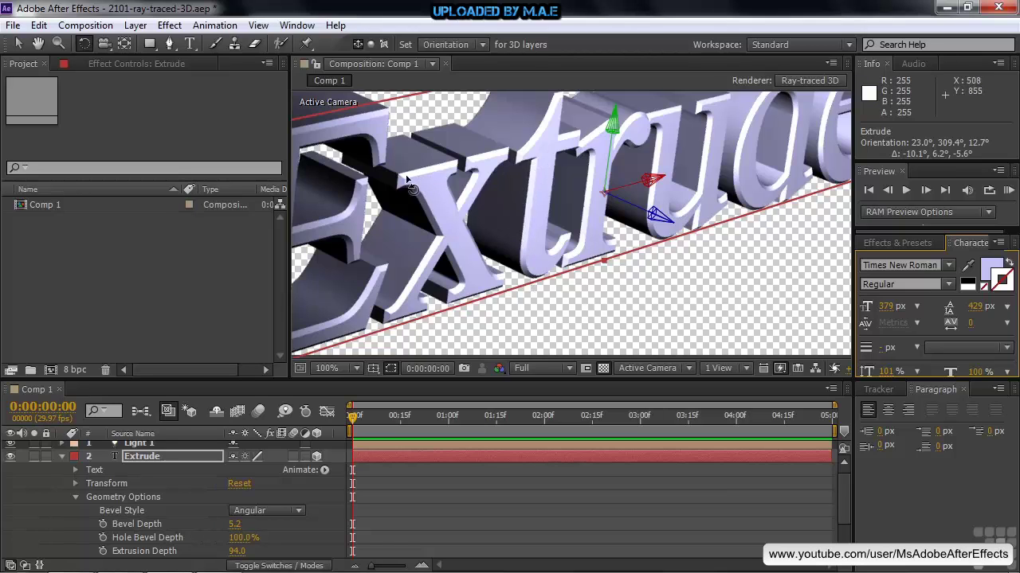
Try the Convex bevel style, settle on Concave, and rotate the text to an orientation of about 33.2°, 296.9°, 24.8°.
{"action": "left_click", "coordinate": [300, 512]}
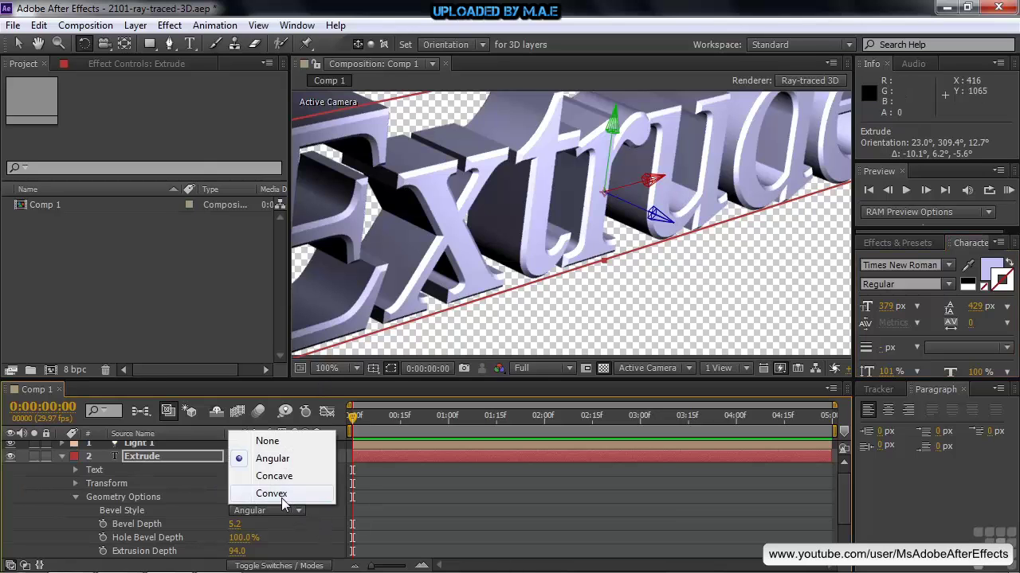
{"action": "left_click", "coordinate": [282, 496]}
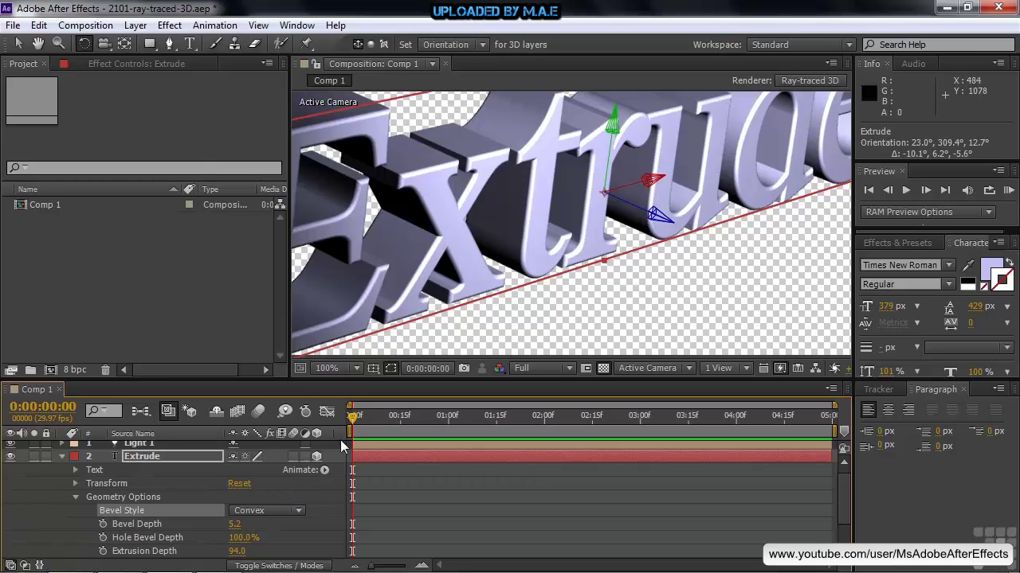
{"action": "left_click", "coordinate": [292, 505]}
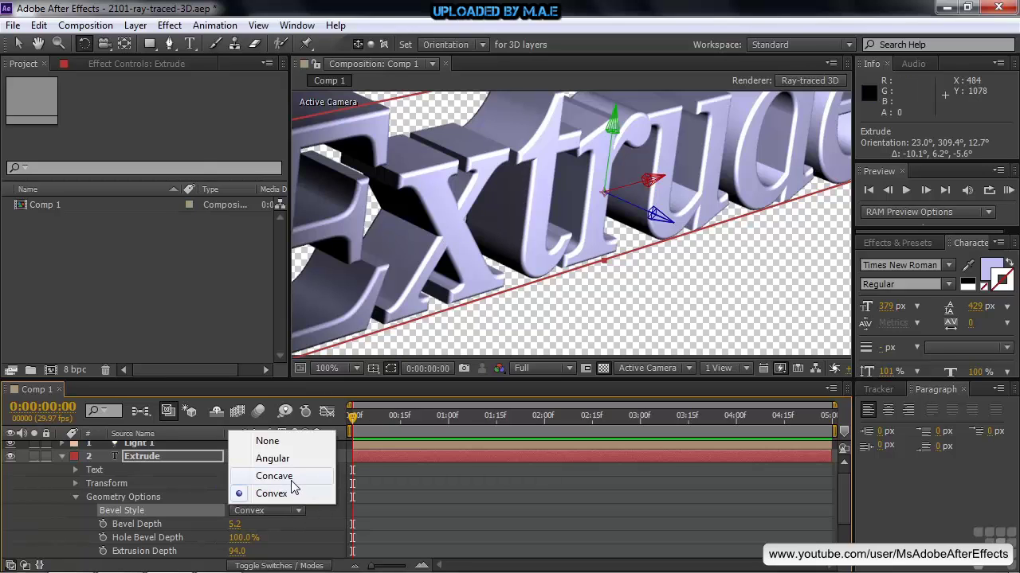
{"action": "left_click", "coordinate": [291, 483]}
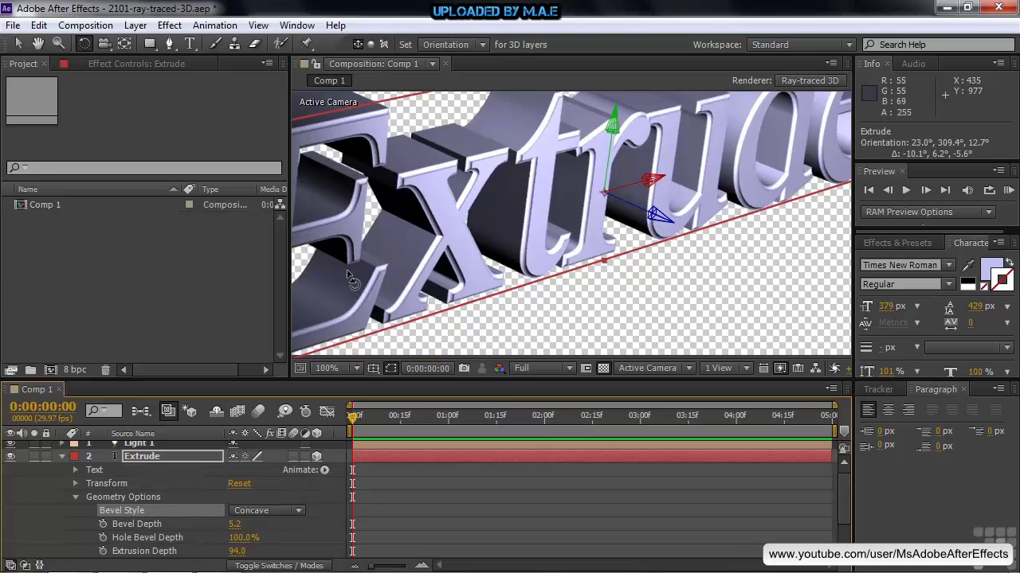
{"action": "left_click_drag", "start_coordinate": [480, 195], "coordinate": [486, 200]}
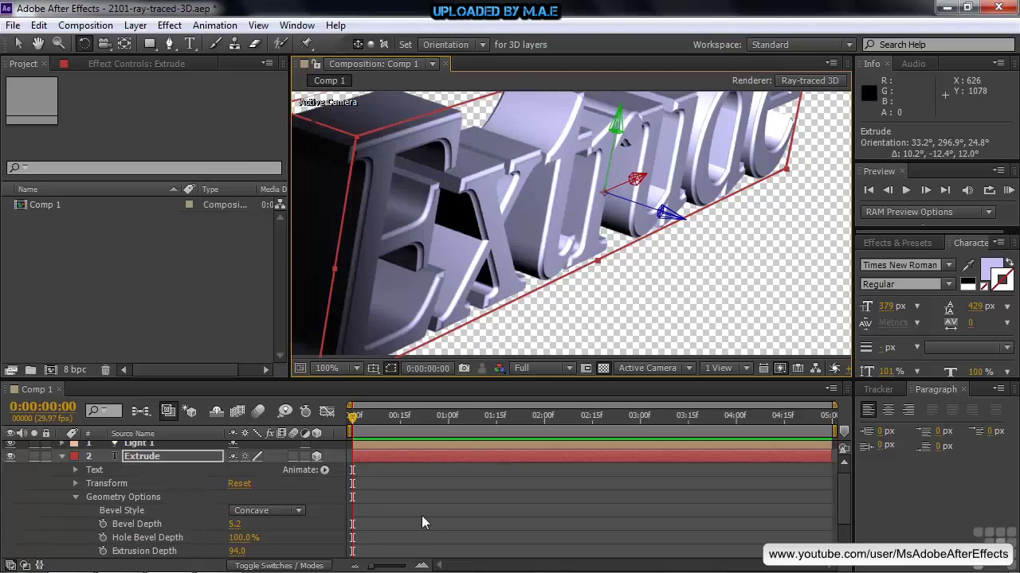
Add a Side Color RGB animator to the Extrude text and set the color to dark blue 234D6B.
{"action": "left_click", "coordinate": [323, 470]}
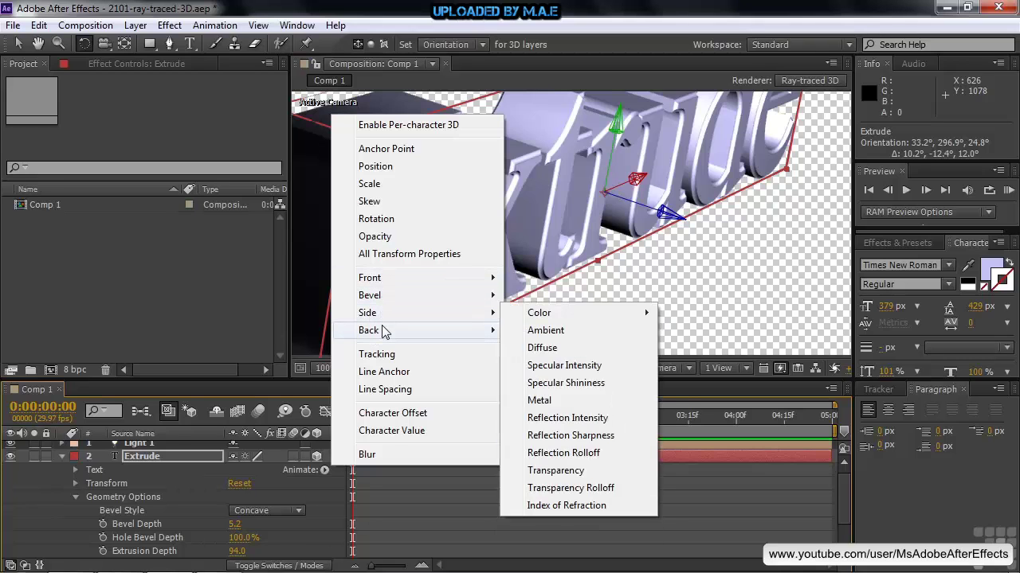
{"action": "mouse_move", "coordinate": [385, 332]}
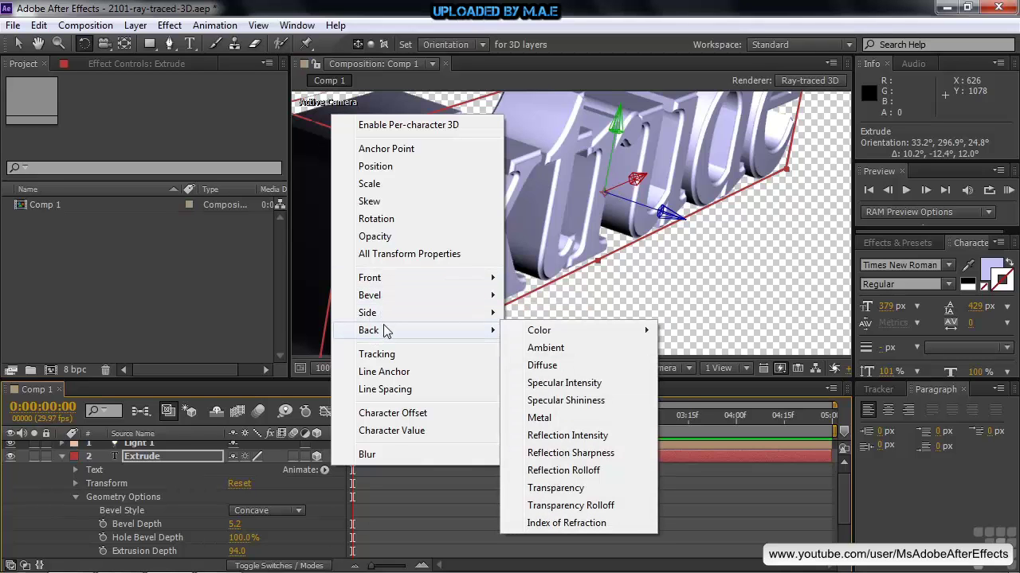
{"action": "mouse_move", "coordinate": [550, 312]}
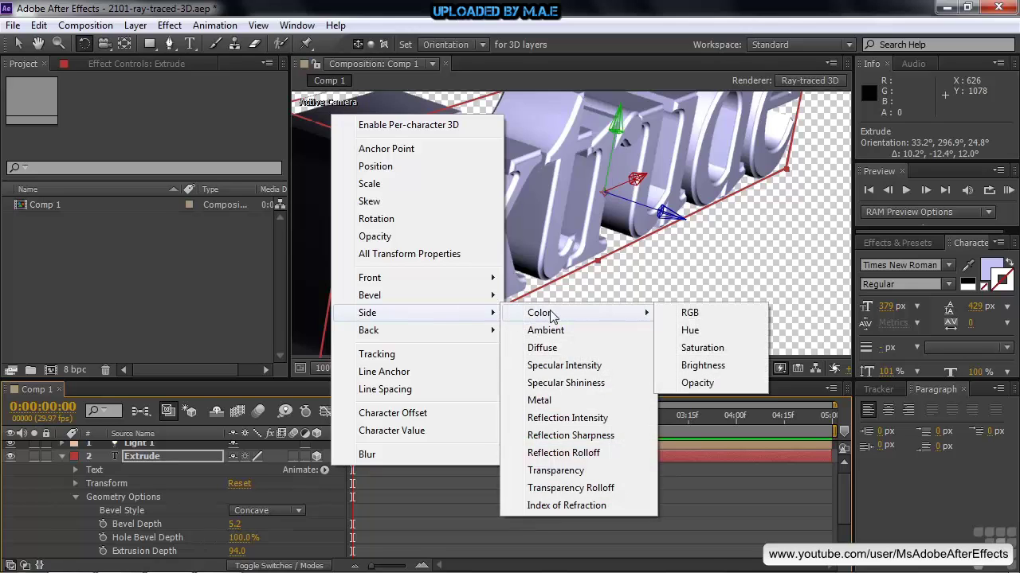
{"action": "left_click", "coordinate": [690, 312]}
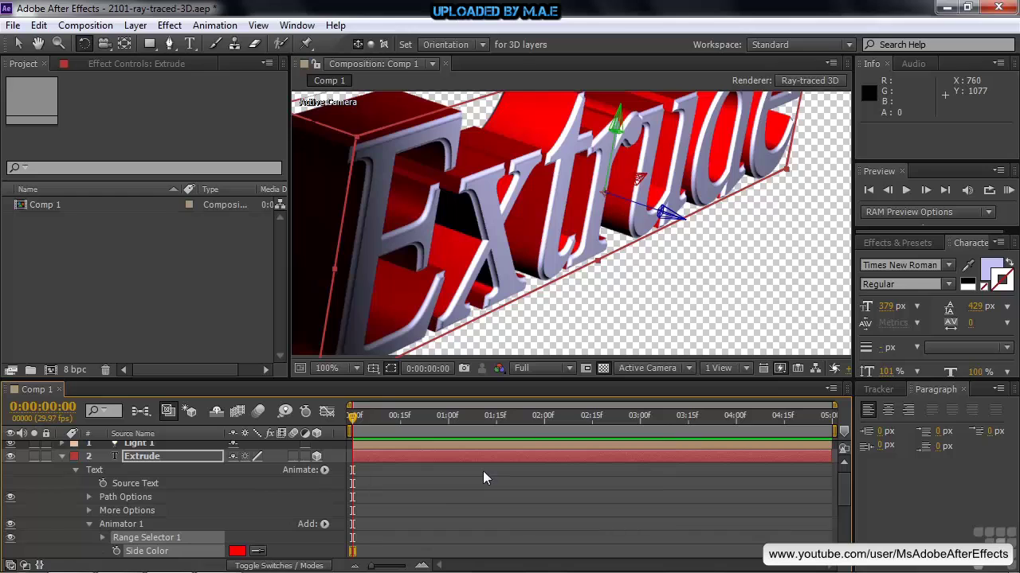
{"action": "left_click", "coordinate": [237, 551]}
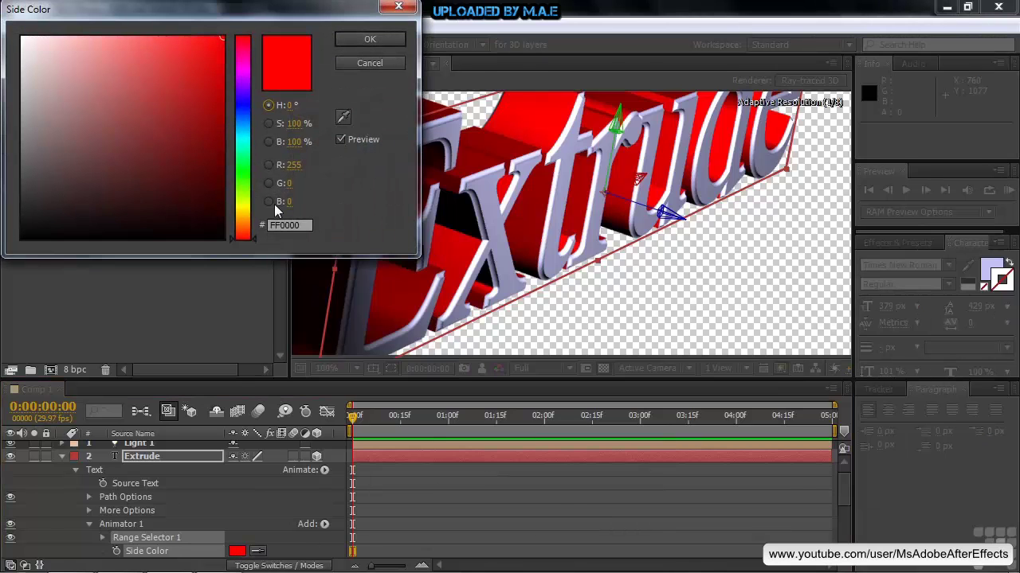
{"action": "left_click", "coordinate": [243, 123]}
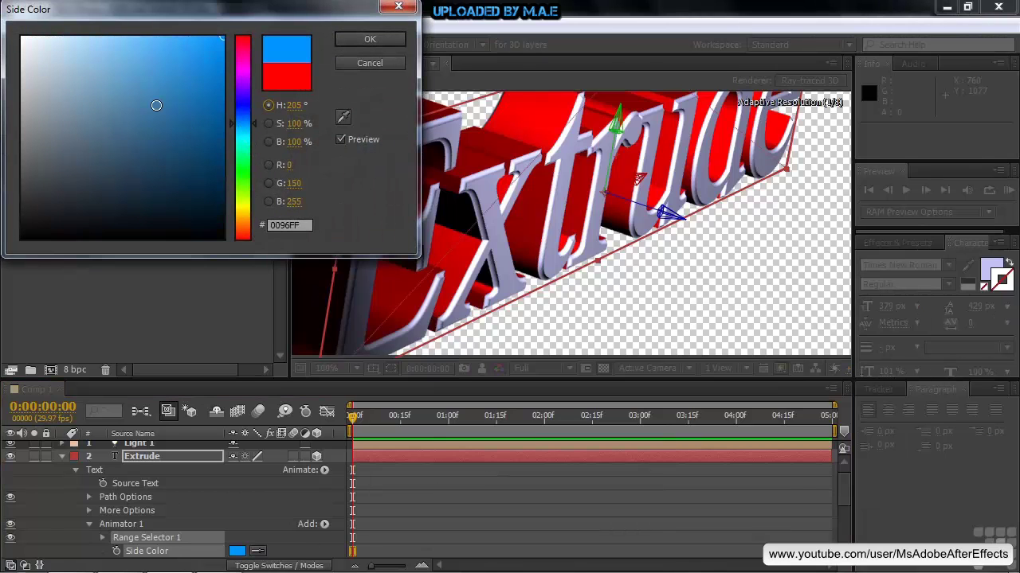
{"action": "left_click", "coordinate": [157, 154]}
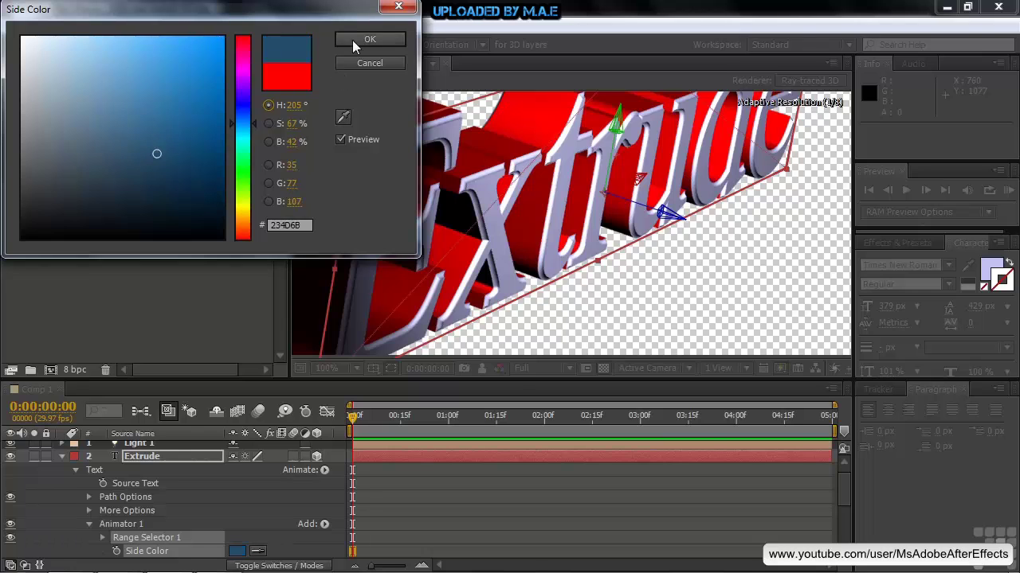
{"action": "left_click", "coordinate": [368, 40]}
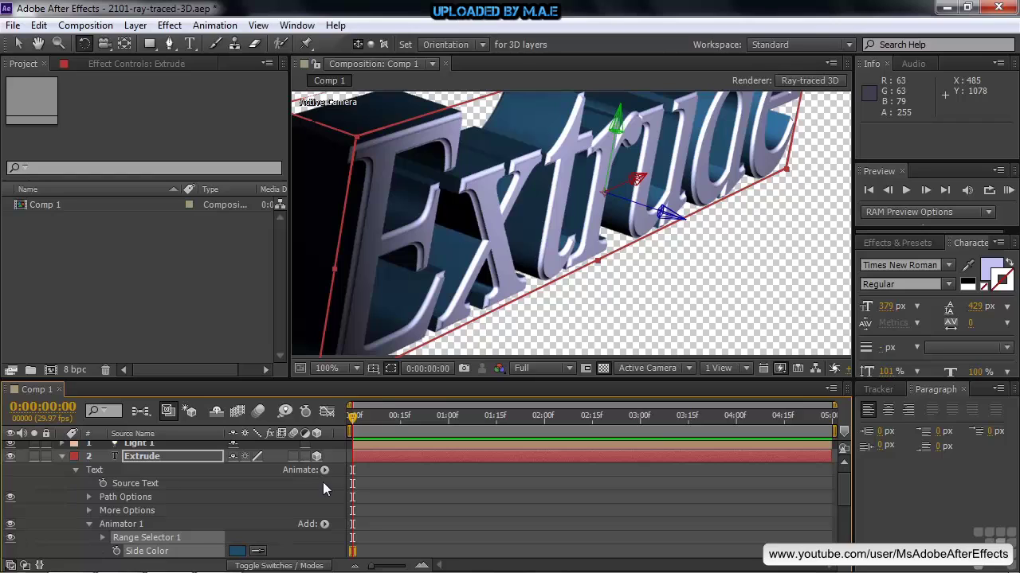
Add a Bevel Color RGB property to the text's Animator 1 and set it to a pale light blue.
{"action": "left_click", "coordinate": [324, 524]}
{"action": "mouse_move", "coordinate": [360, 531]}
{"action": "mouse_move", "coordinate": [456, 374]}
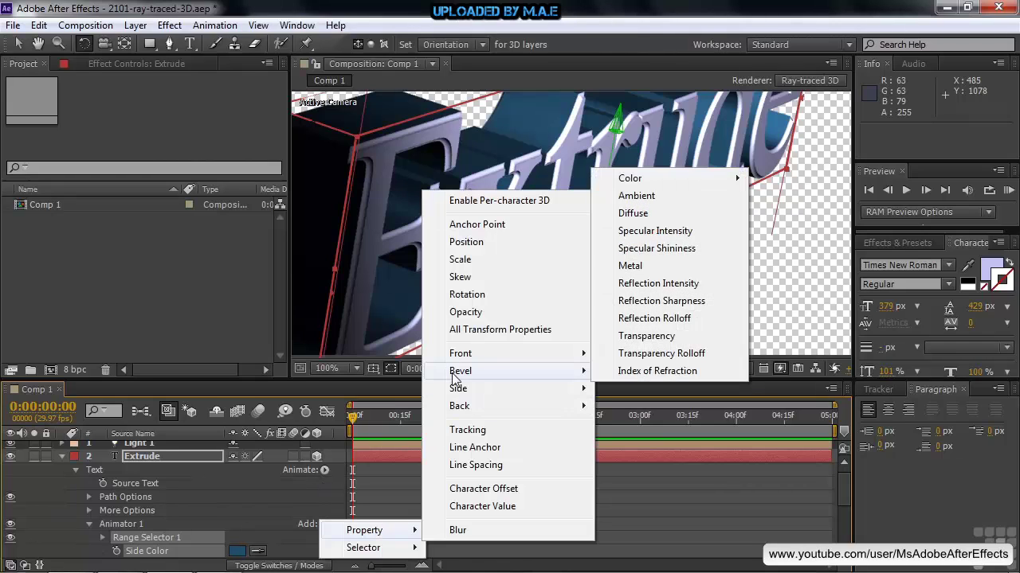
{"action": "mouse_move", "coordinate": [688, 177]}
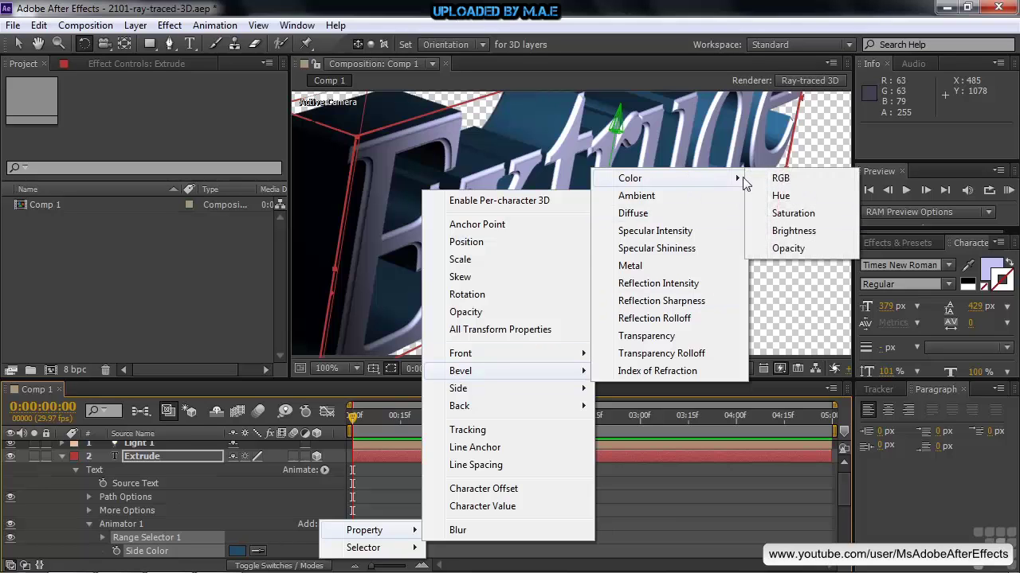
{"action": "left_click", "coordinate": [780, 178]}
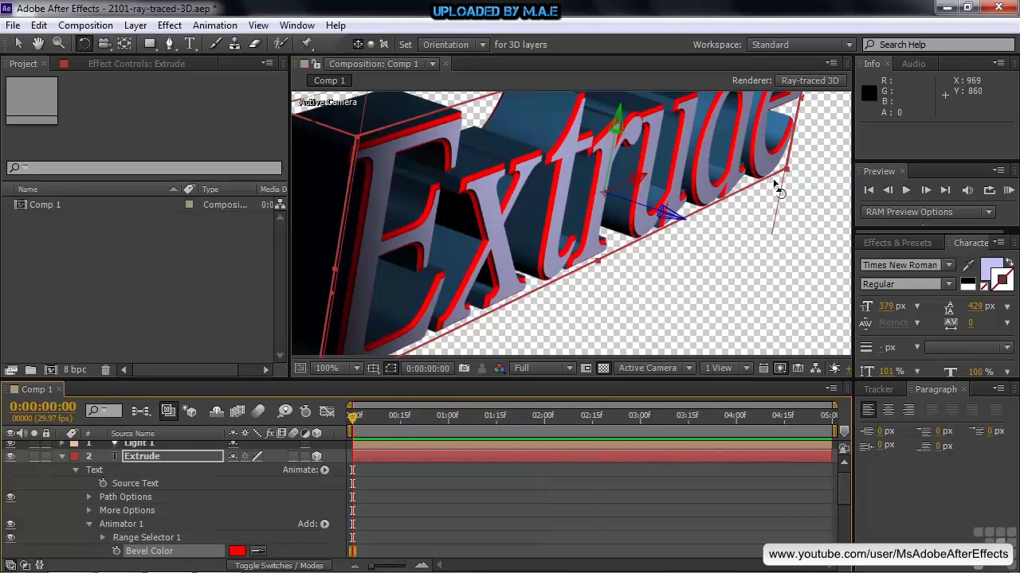
{"action": "scroll", "coordinate": [841, 494], "scroll_direction": "down", "scroll_amount": 2}
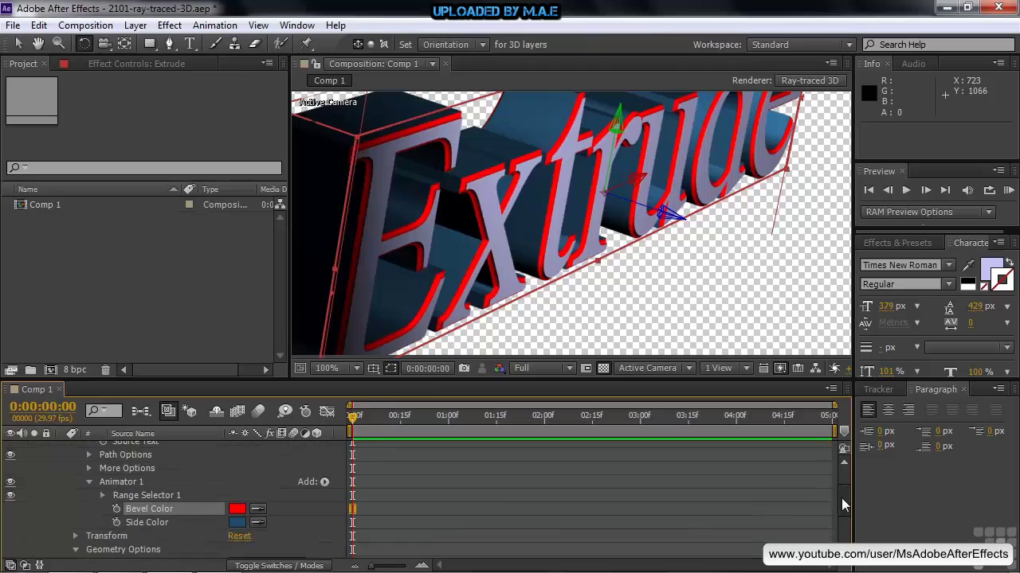
{"action": "left_click", "coordinate": [237, 510]}
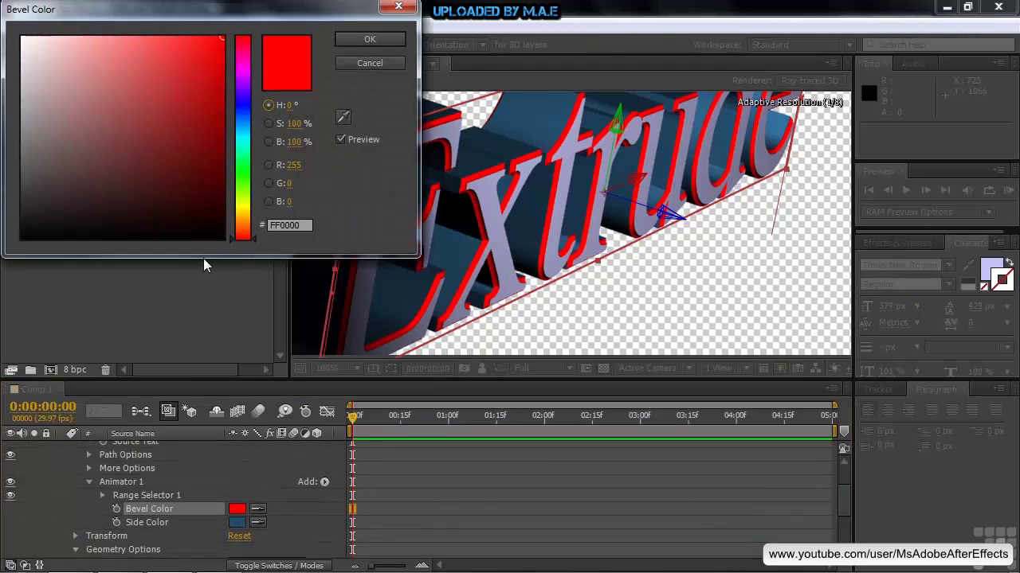
{"action": "left_click", "coordinate": [245, 132]}
{"action": "left_click_drag", "start_coordinate": [132, 94], "coordinate": [59, 50]}
{"action": "left_click", "coordinate": [372, 39]}
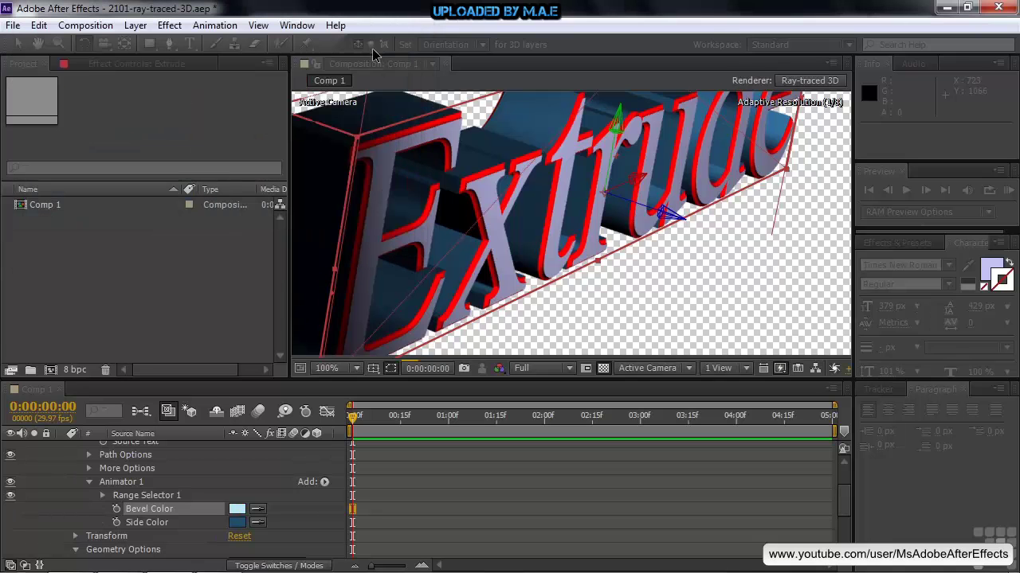
Add a Back Color RGB property to Animator 1 and rotate the text to an orientation of about 23.3°, 318.8°, 5.3°.
{"action": "left_click_drag", "start_coordinate": [466, 272], "coordinate": [498, 273]}
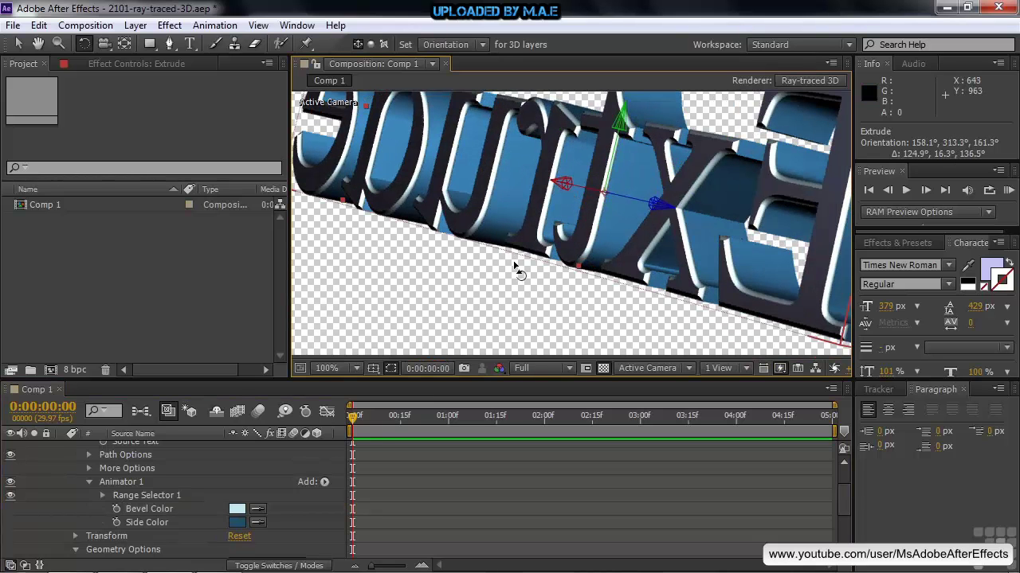
{"action": "left_click", "coordinate": [323, 482]}
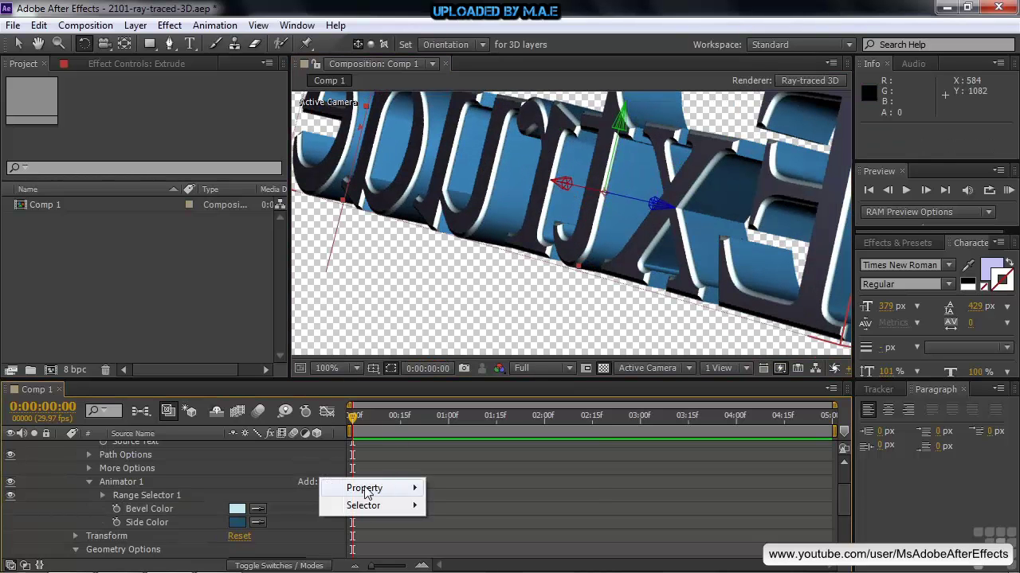
{"action": "mouse_move", "coordinate": [364, 487]}
{"action": "mouse_move", "coordinate": [471, 365]}
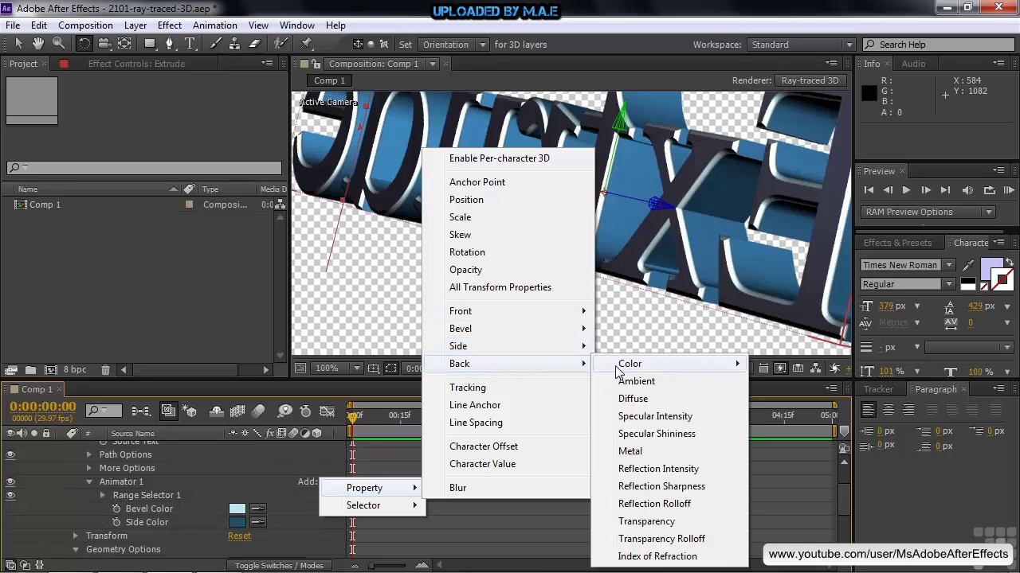
{"action": "mouse_move", "coordinate": [620, 368]}
{"action": "left_click", "coordinate": [779, 364]}
{"action": "left_click_drag", "start_coordinate": [769, 289], "coordinate": [794, 271]}
{"action": "left_click_drag", "start_coordinate": [691, 237], "coordinate": [589, 242]}
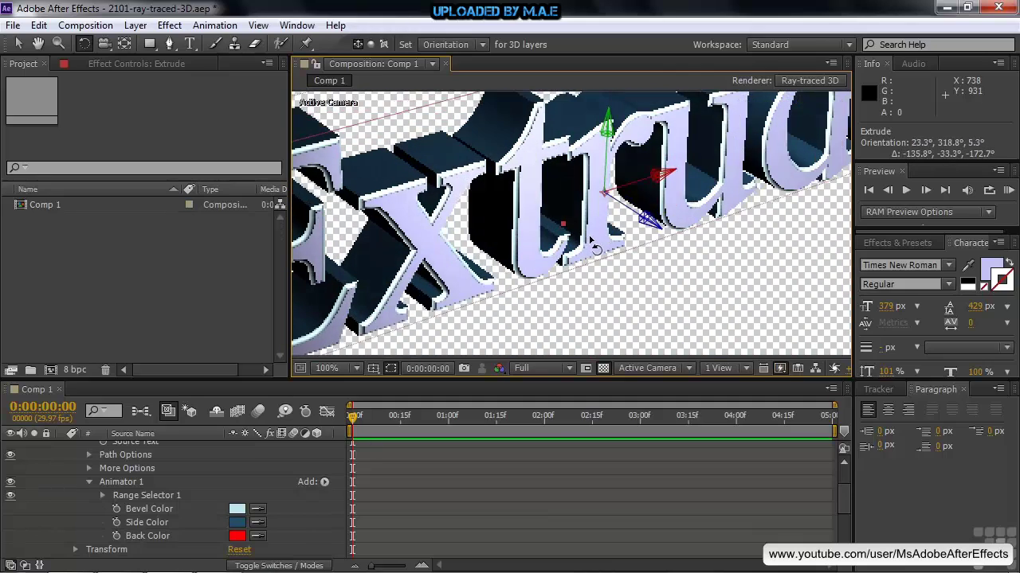
{"action": "left_click", "coordinate": [326, 484]}
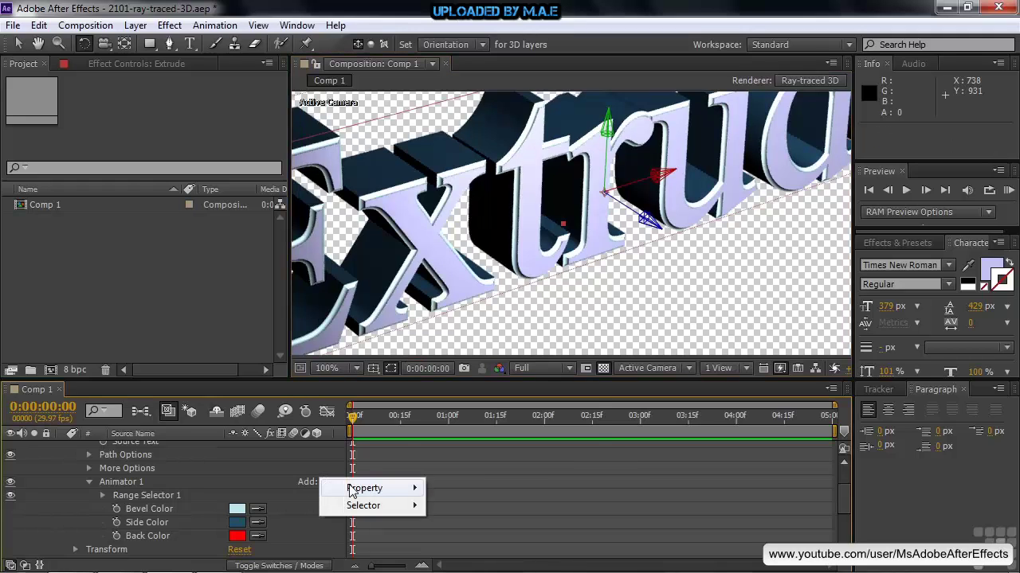
{"action": "mouse_move", "coordinate": [354, 488]}
{"action": "mouse_move", "coordinate": [488, 321]}
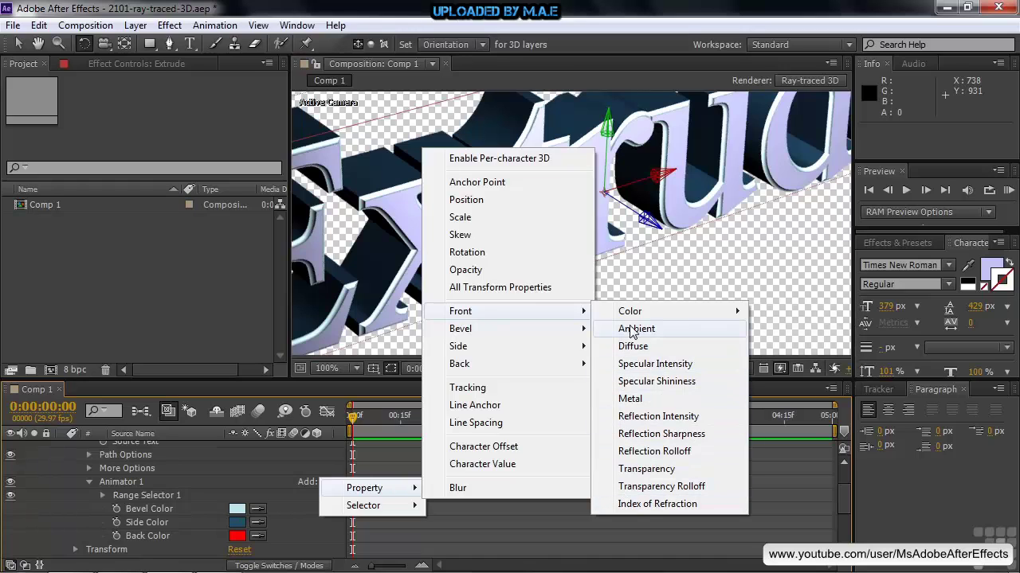
{"action": "left_click", "coordinate": [285, 461]}
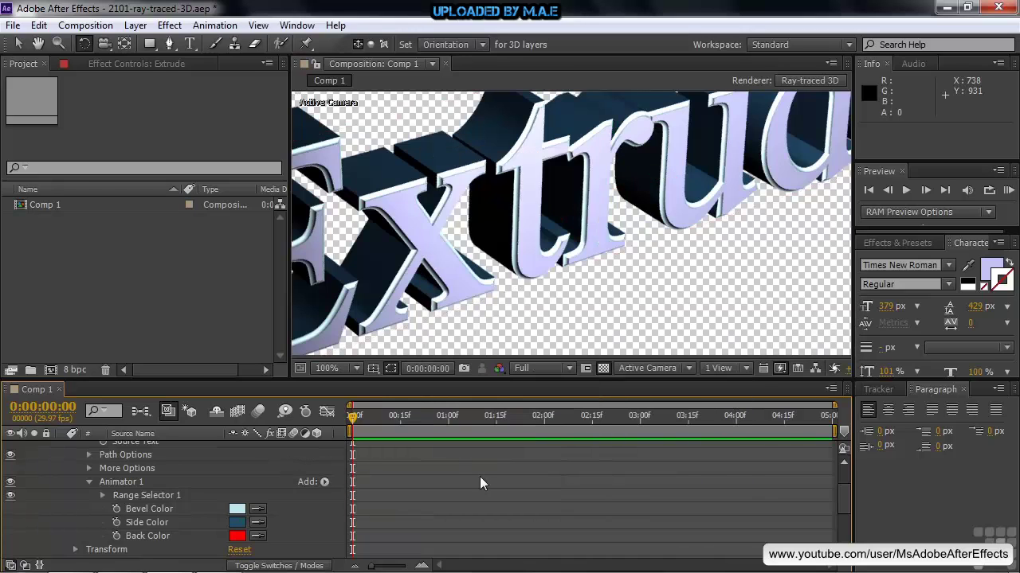
Collapse the Extrude layer's properties and make Shape Layer 1 a 3D layer.
{"action": "scroll", "coordinate": [844, 492], "scroll_direction": "up", "scroll_amount": 2}
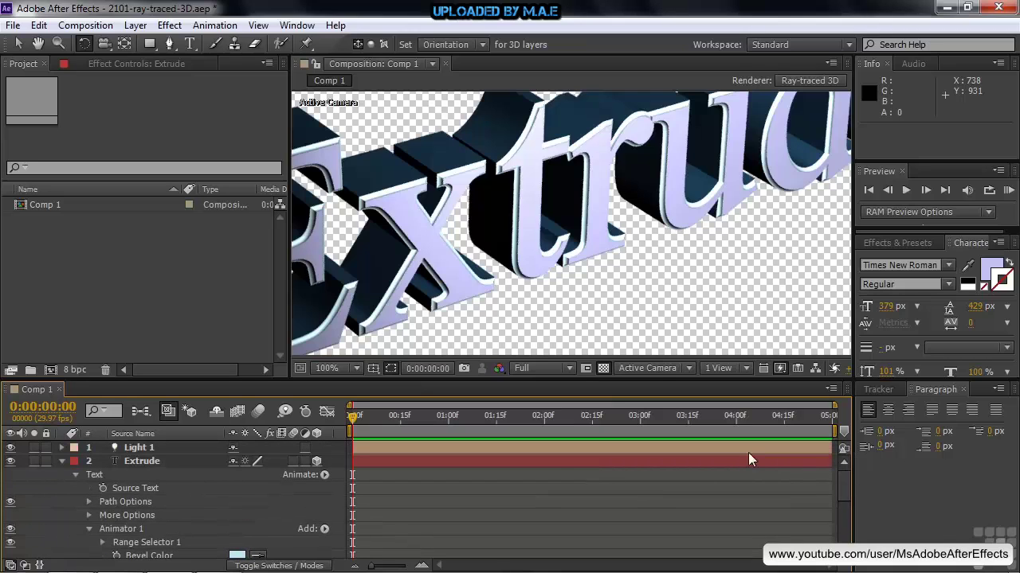
{"action": "left_click", "coordinate": [64, 462]}
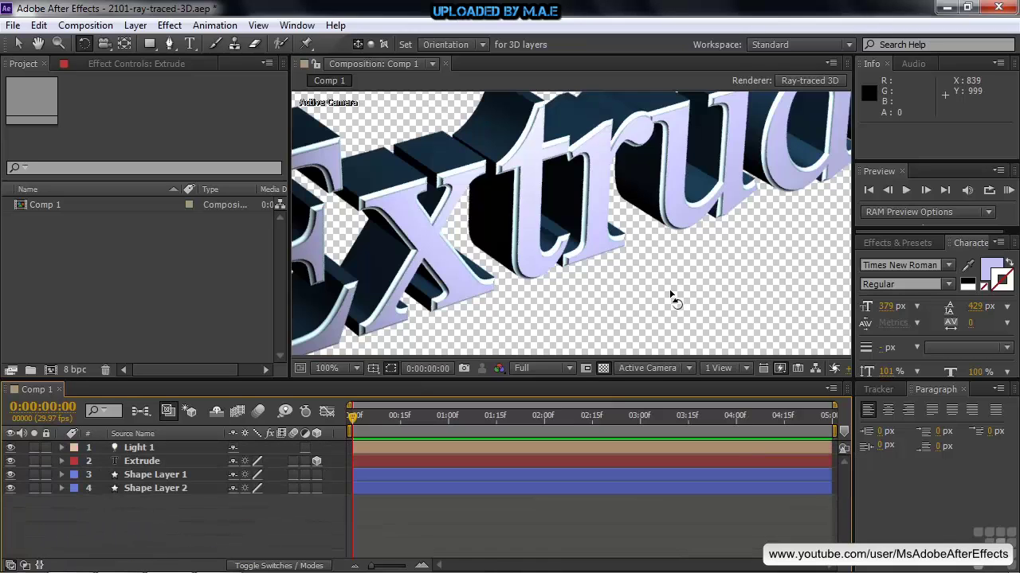
{"action": "key", "text": "shift+slash"}
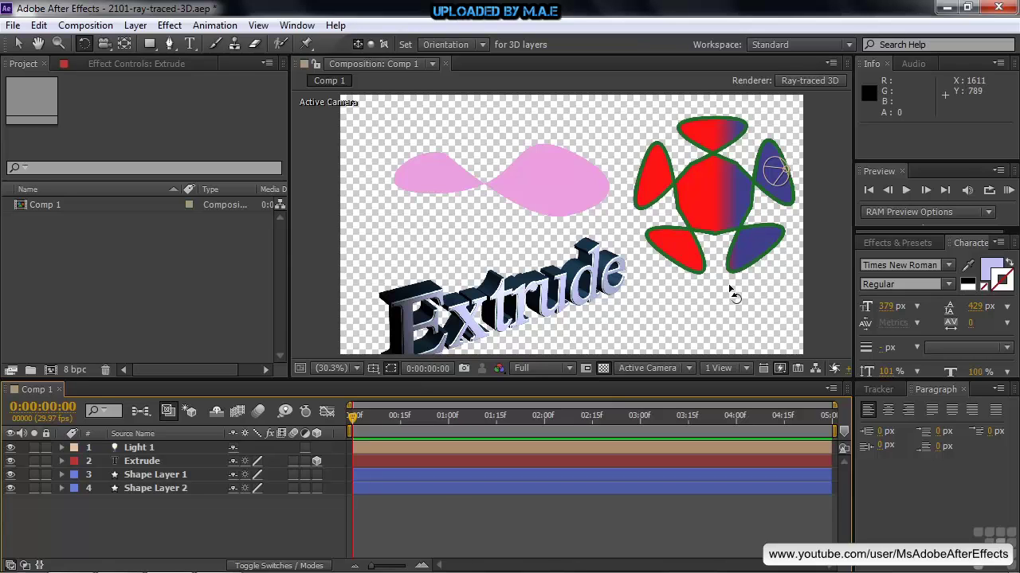
{"action": "key", "text": "v"}
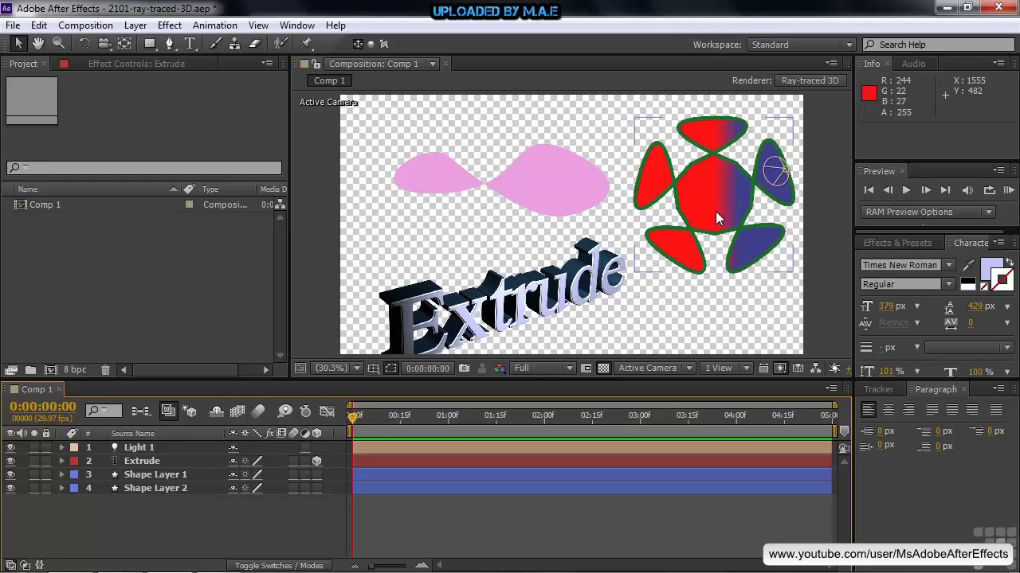
{"action": "left_click", "coordinate": [316, 475]}
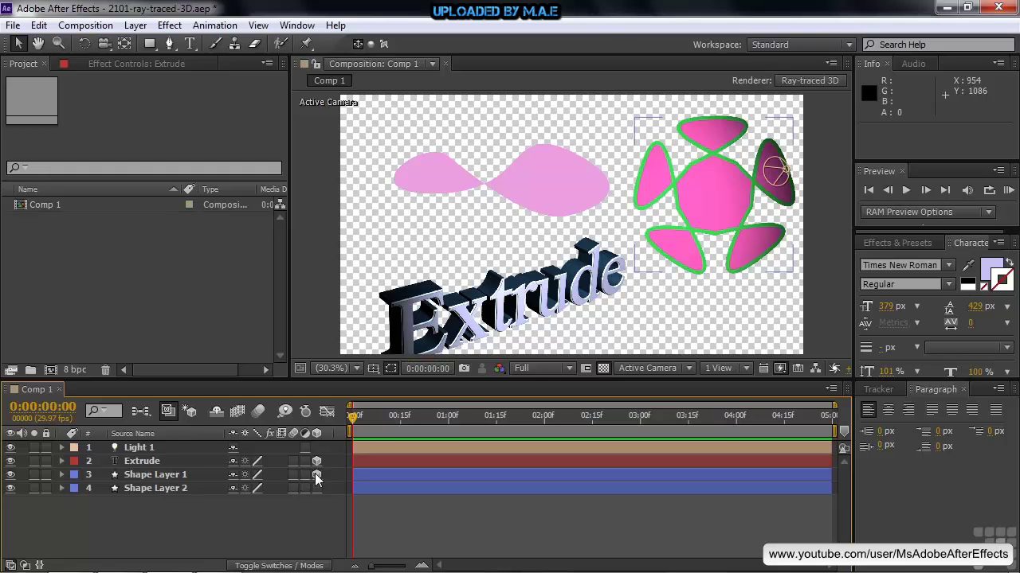
Rotate Shape Layer 1 to an orientation of about 3.8°, 350.1°, 0.6°.
{"action": "left_click", "coordinate": [573, 185]}
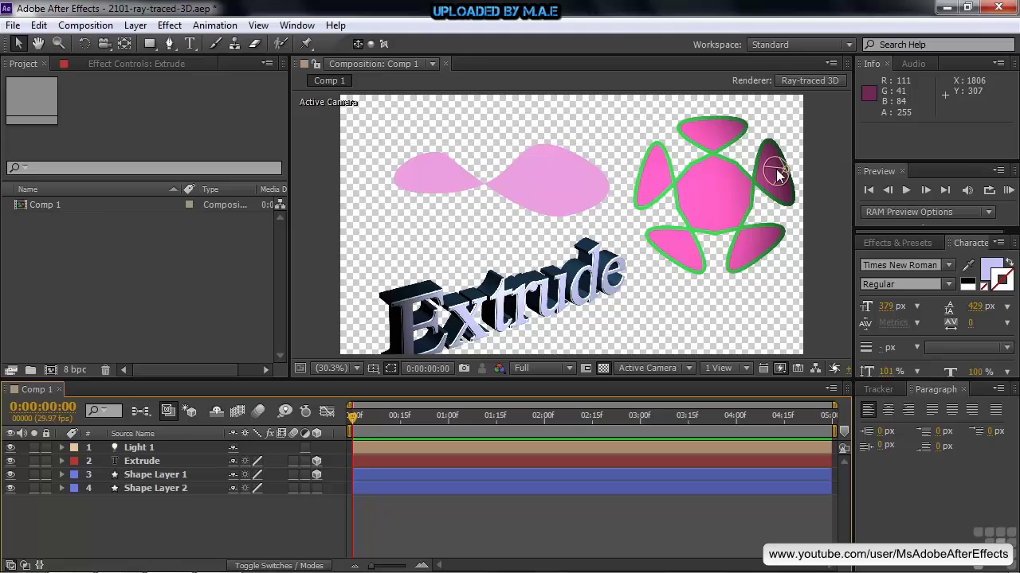
{"action": "left_click", "coordinate": [714, 209]}
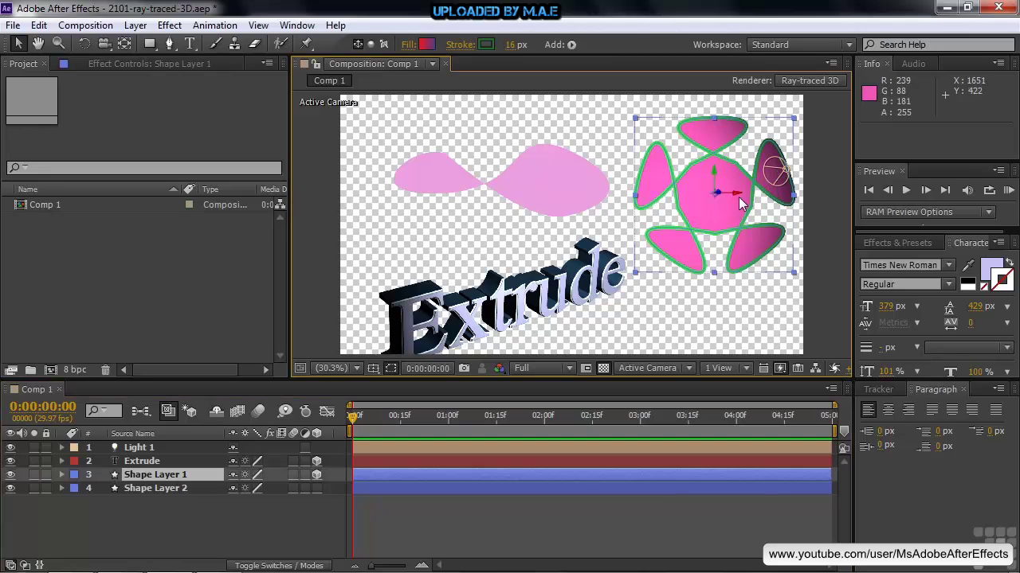
{"action": "key", "text": "w"}
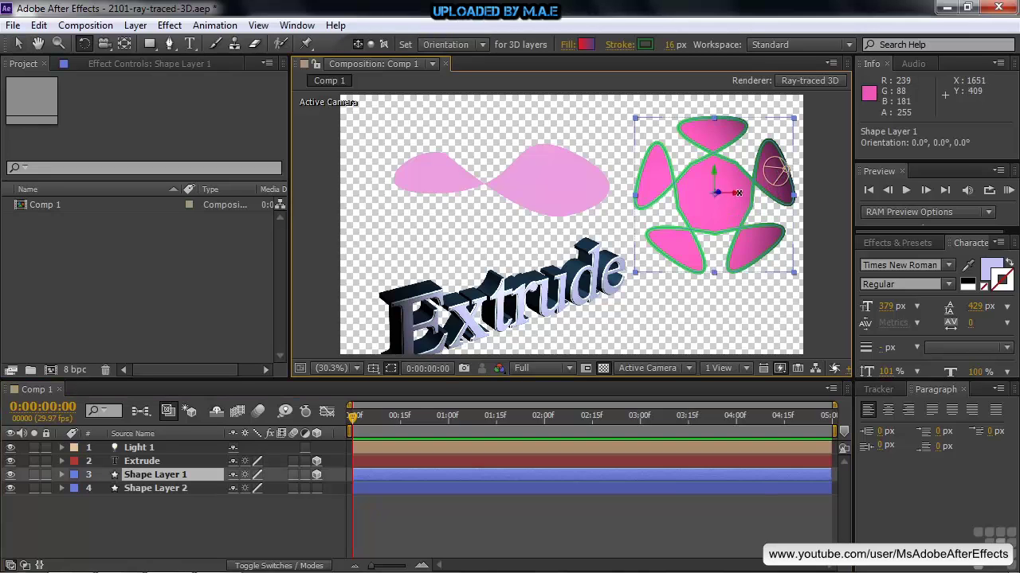
{"action": "left_click_drag", "start_coordinate": [718, 185], "coordinate": [698, 244]}
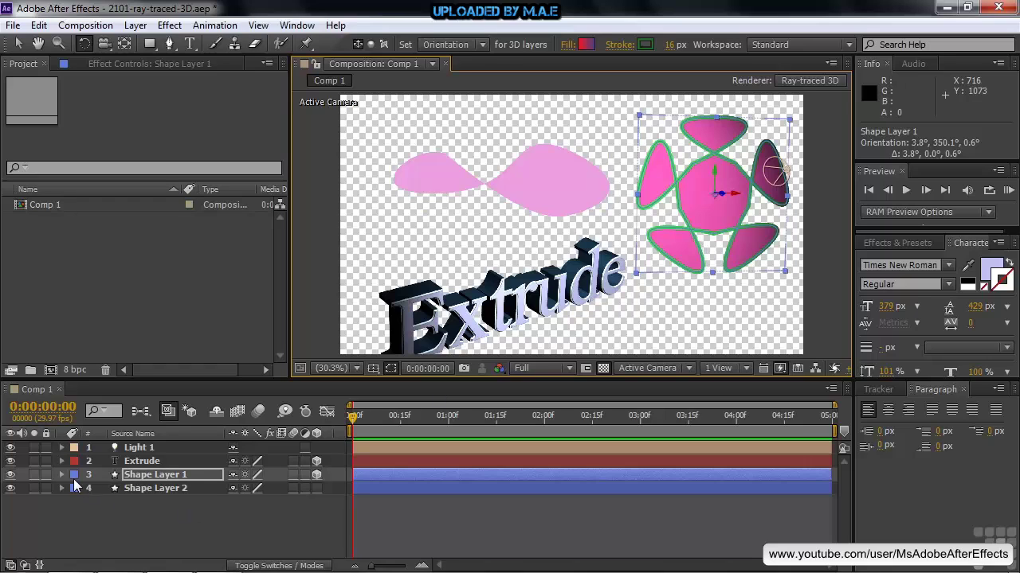
Set Shape Layer 1's Extrusion Depth to 68 and rotate it to an orientation of about 9.4°, 317.5°, 4.8°.
{"action": "left_click", "coordinate": [62, 475]}
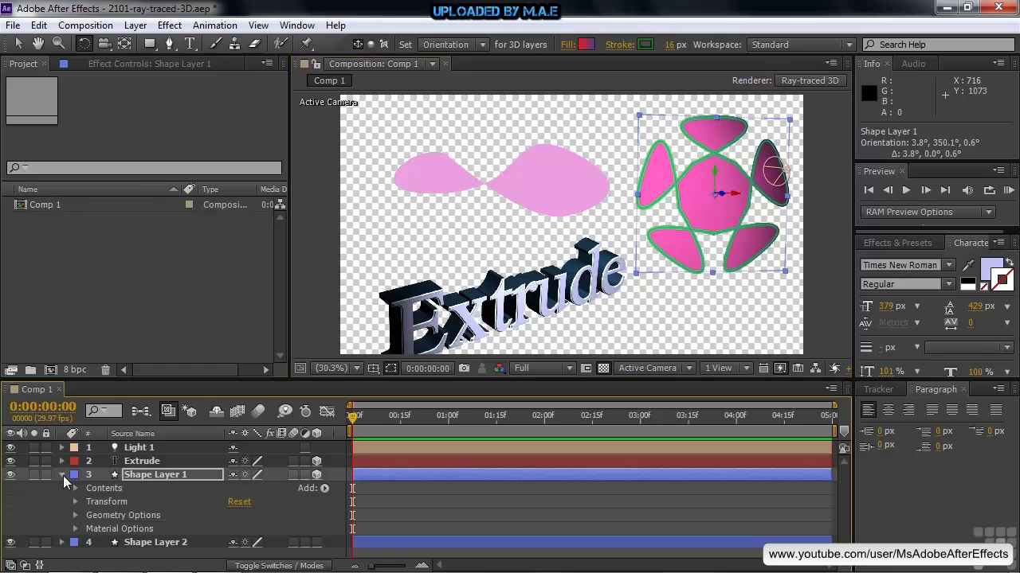
{"action": "left_click", "coordinate": [74, 516]}
{"action": "left_click_drag", "start_coordinate": [231, 555], "coordinate": [270, 552]}
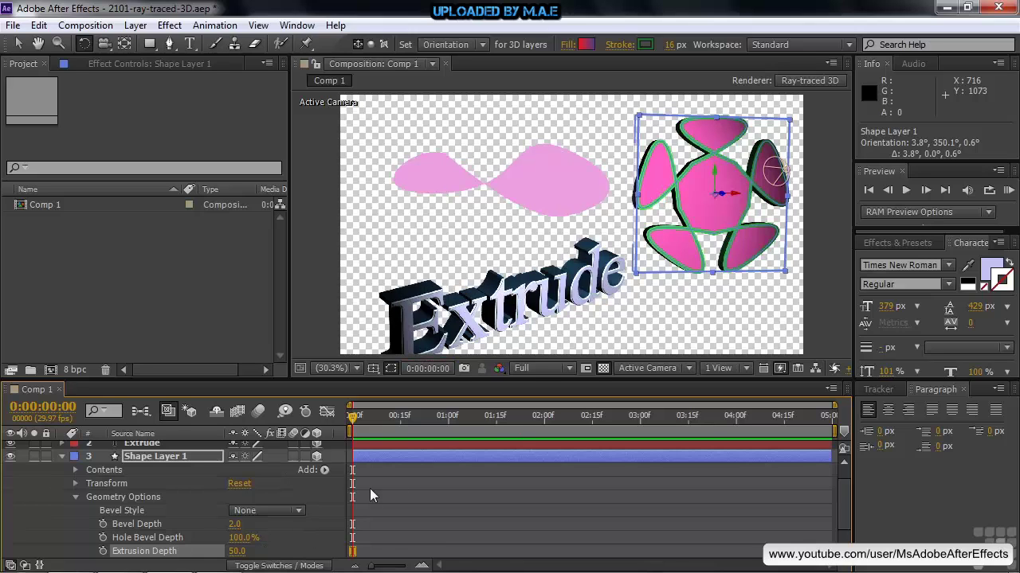
{"action": "left_click_drag", "start_coordinate": [235, 552], "coordinate": [250, 562]}
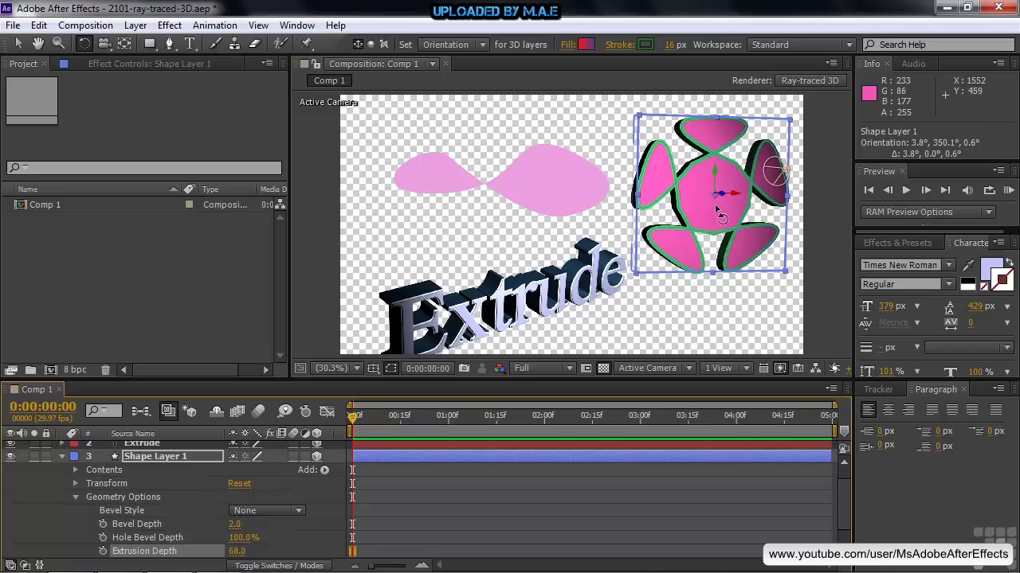
{"action": "left_click_drag", "start_coordinate": [705, 195], "coordinate": [713, 200]}
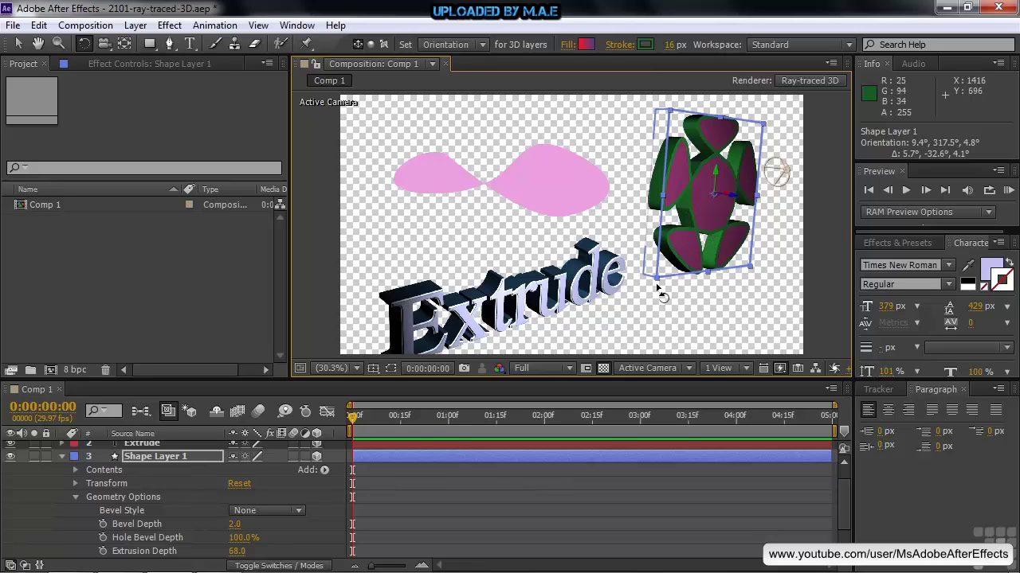
Give Shape Layer 1 a Convex bevel with a Bevel Depth of 7.9 and inspect its beveled edges up close.
{"action": "left_click", "coordinate": [300, 510]}
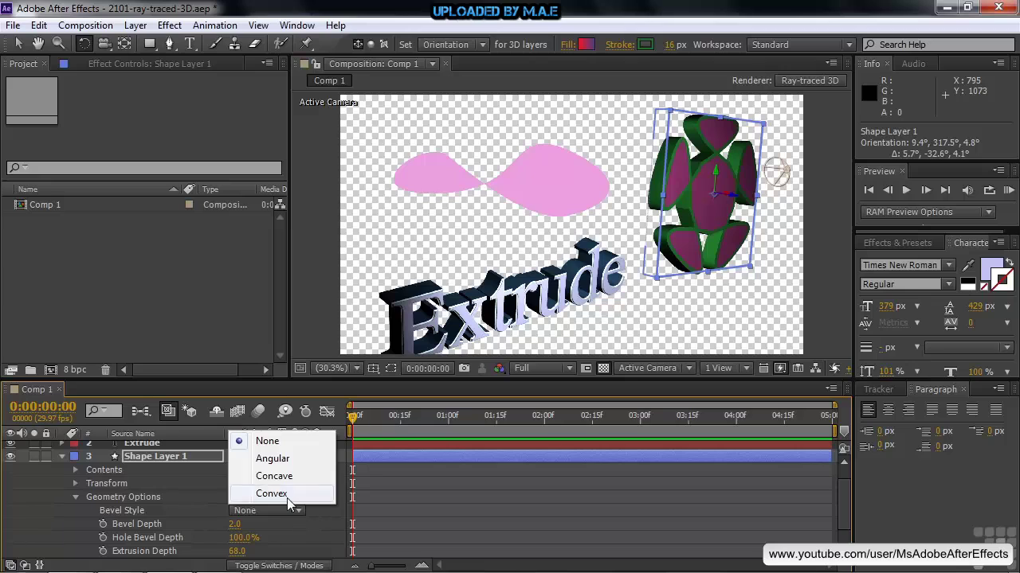
{"action": "left_click", "coordinate": [285, 495]}
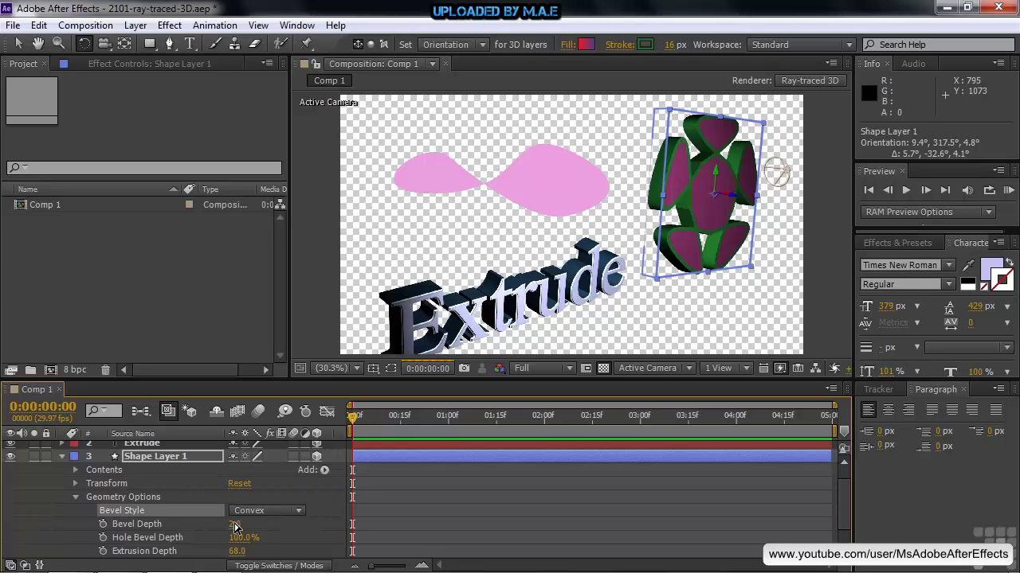
{"action": "left_click_drag", "start_coordinate": [234, 523], "coordinate": [295, 527]}
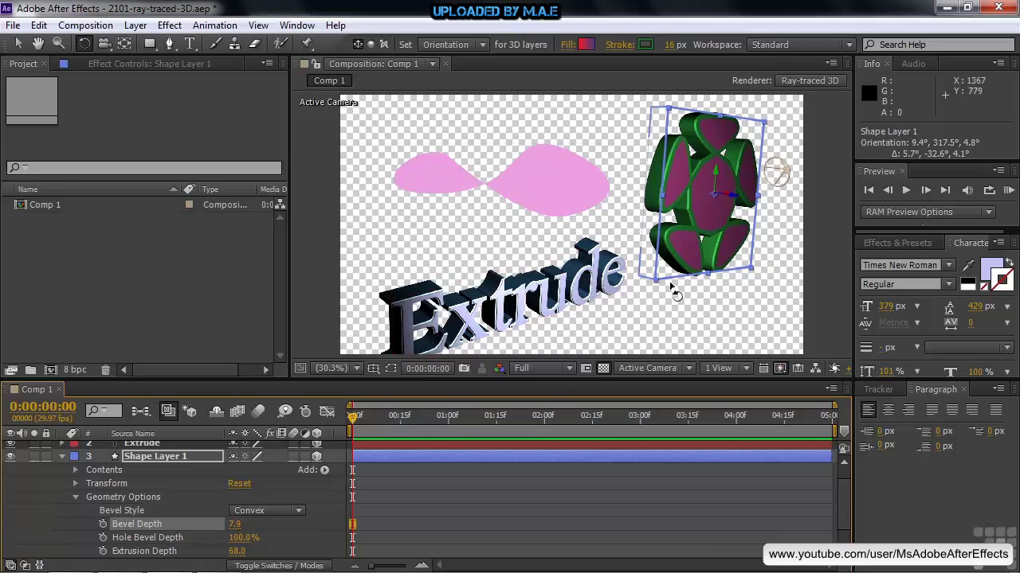
{"action": "key", "text": "slash"}
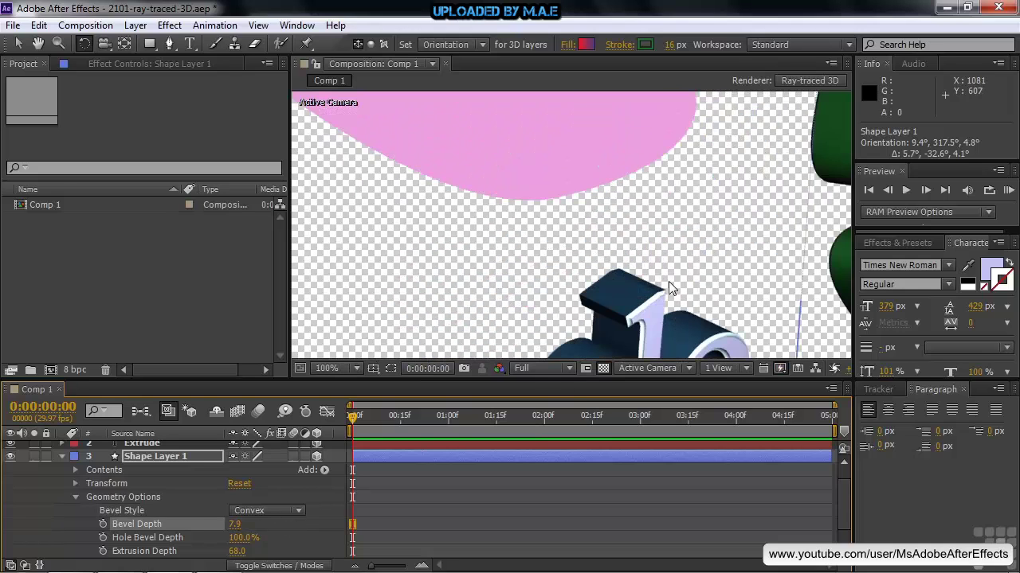
{"action": "key", "text": "h"}
{"action": "left_click_drag", "start_coordinate": [802, 207], "coordinate": [406, 221]}
{"action": "key", "text": "w"}
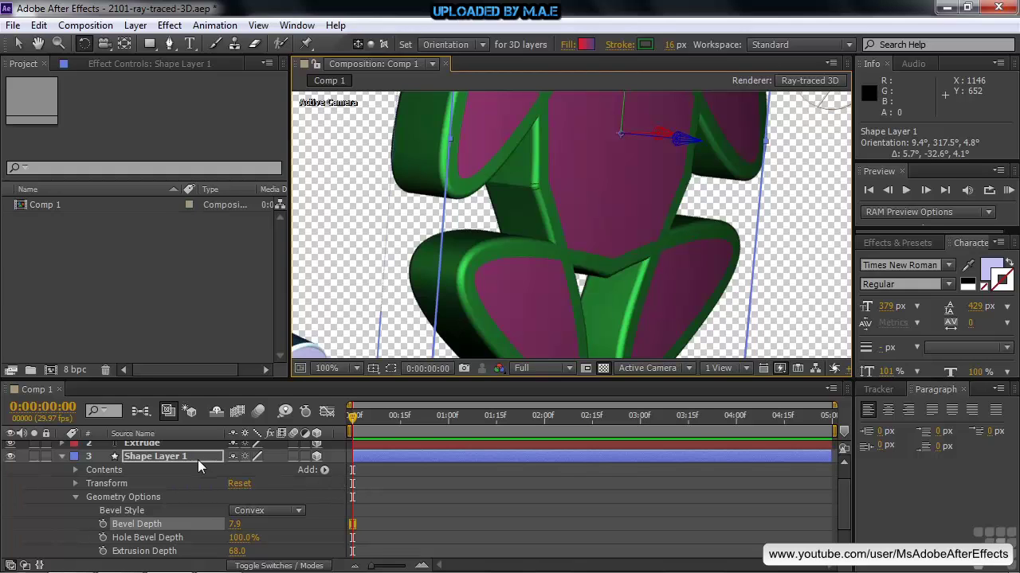
Try to add a bevel color to Shape Layer 1 as a whole.
{"action": "left_click", "coordinate": [326, 470]}
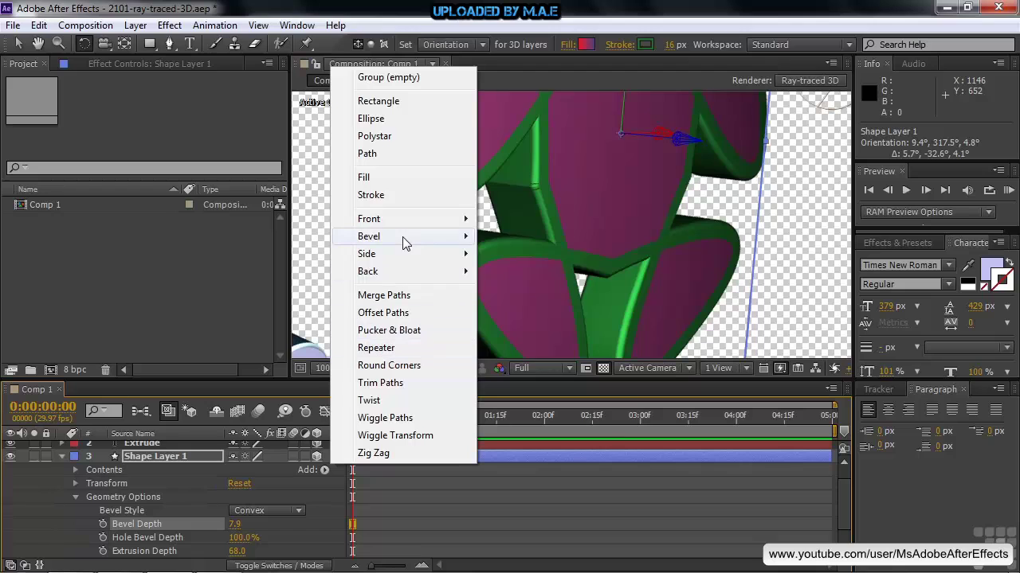
{"action": "mouse_move", "coordinate": [403, 235]}
{"action": "left_click", "coordinate": [521, 238]}
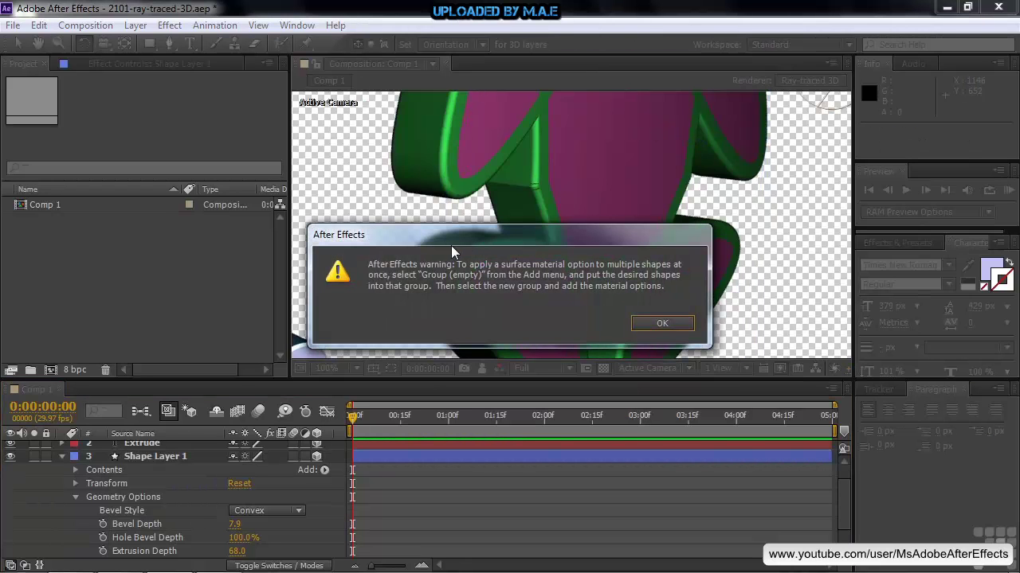
{"action": "left_click", "coordinate": [658, 322]}
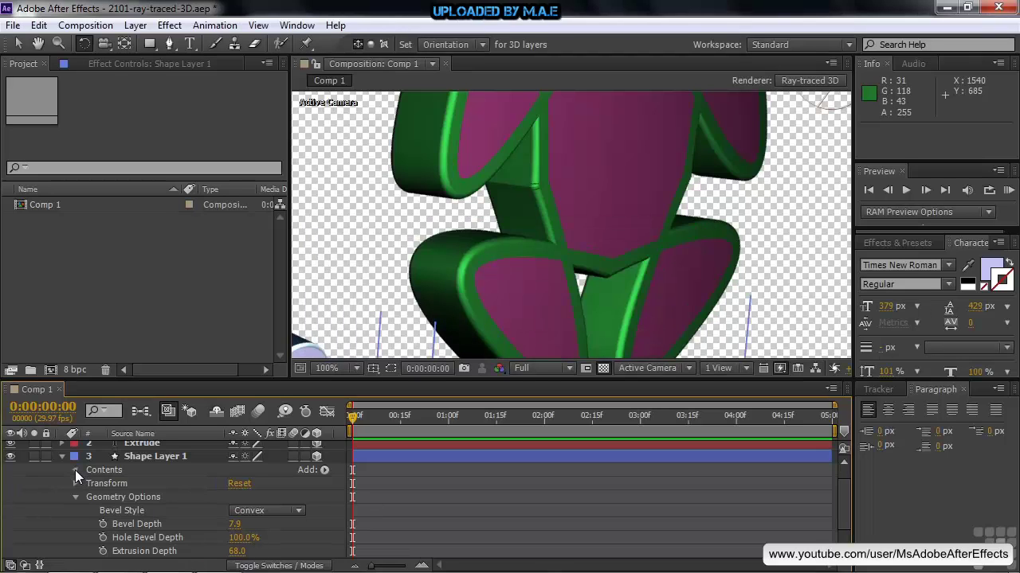
Add a Bevel Color property to Polystar 1 in Shape Layer 1's contents and collapse the layer's properties.
{"action": "left_click", "coordinate": [75, 470]}
{"action": "left_click", "coordinate": [120, 483]}
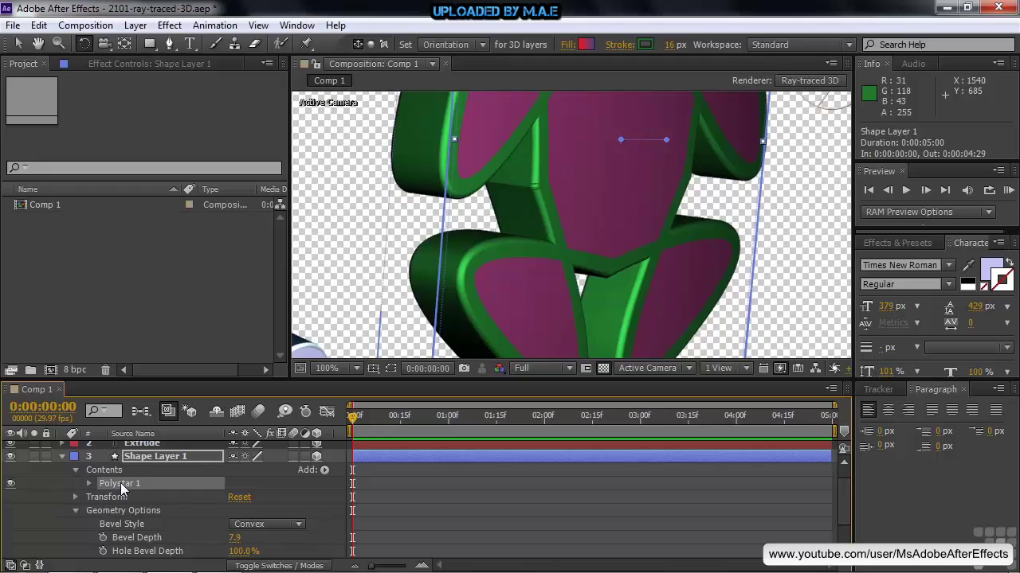
{"action": "left_click", "coordinate": [323, 470]}
{"action": "mouse_move", "coordinate": [406, 243]}
{"action": "left_click", "coordinate": [510, 237]}
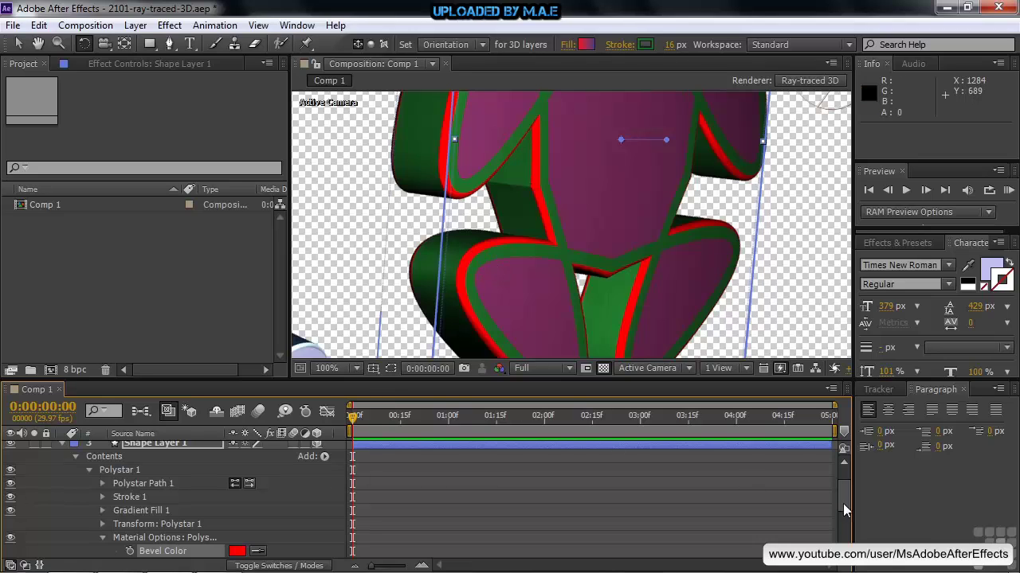
{"action": "left_click_drag", "start_coordinate": [842, 503], "coordinate": [846, 480]}
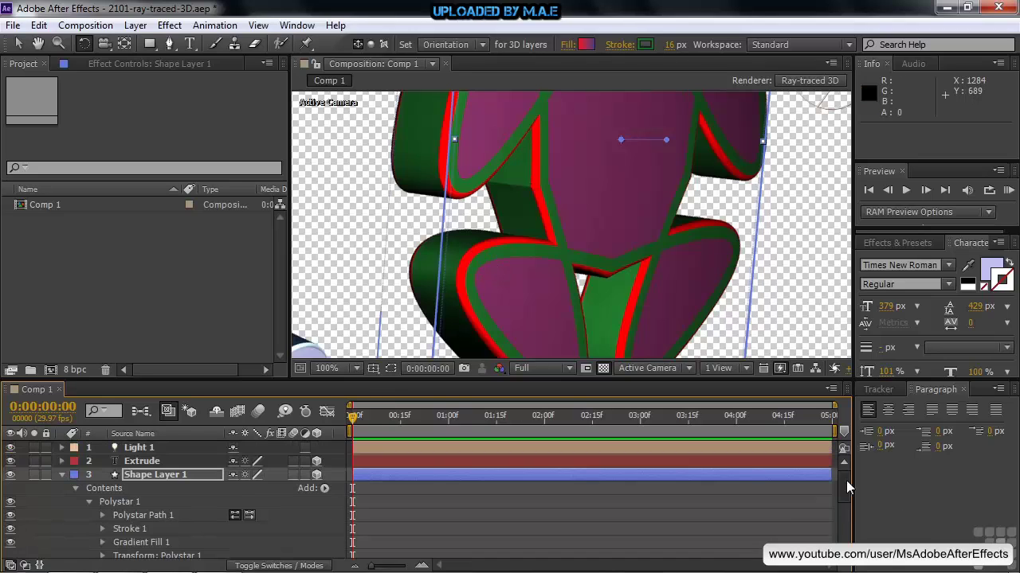
{"action": "left_click", "coordinate": [63, 474]}
Make Shape Layer 2 a 3D layer and rotate it to an orientation of about 33.1°, 303.1°, 18.3°.
{"action": "left_click", "coordinate": [140, 489]}
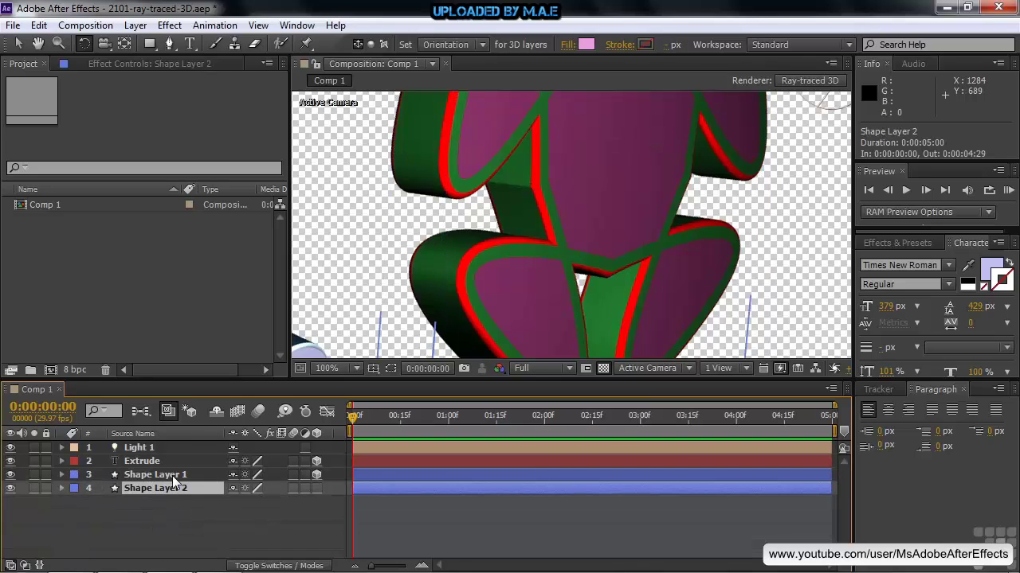
{"action": "left_click", "coordinate": [366, 318]}
{"action": "key", "text": "shift+slash"}
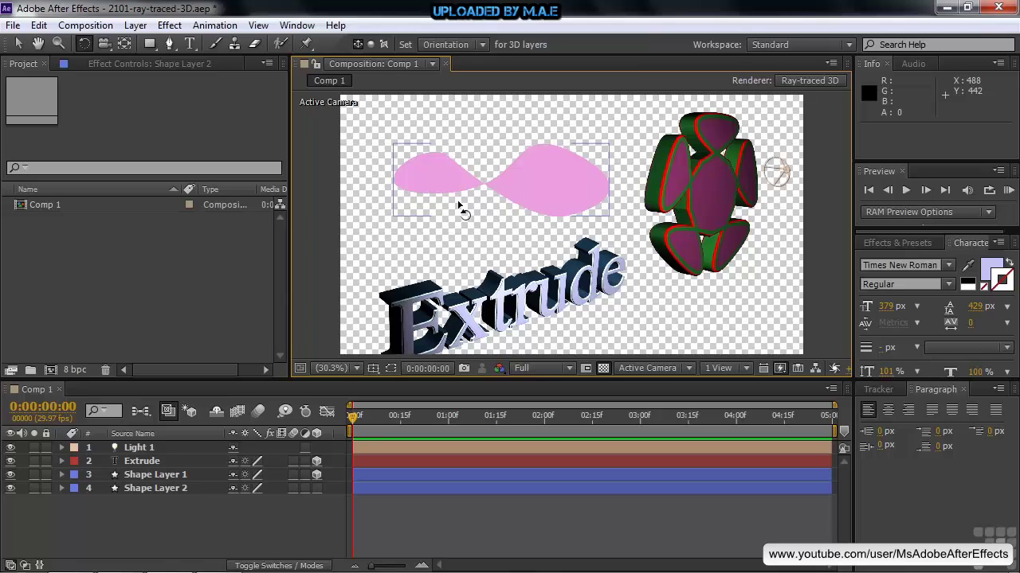
{"action": "left_click", "coordinate": [316, 489]}
{"action": "mouse_move", "coordinate": [522, 182]}
{"action": "left_mouse_down"}
{"action": "mouse_move", "coordinate": [519, 172]}
{"action": "mouse_move", "coordinate": [535, 174]}
{"action": "mouse_move", "coordinate": [531, 181]}
{"action": "left_mouse_up"}
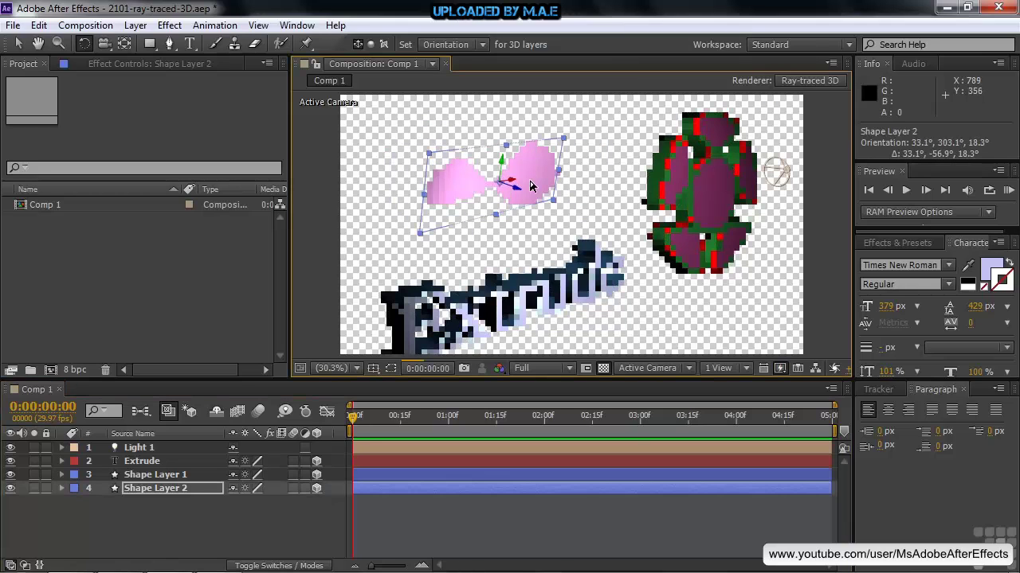
Reveal Shape Layer 2's geometry options and set its Extrusion Depth to 93.
{"action": "left_click", "coordinate": [131, 489]}
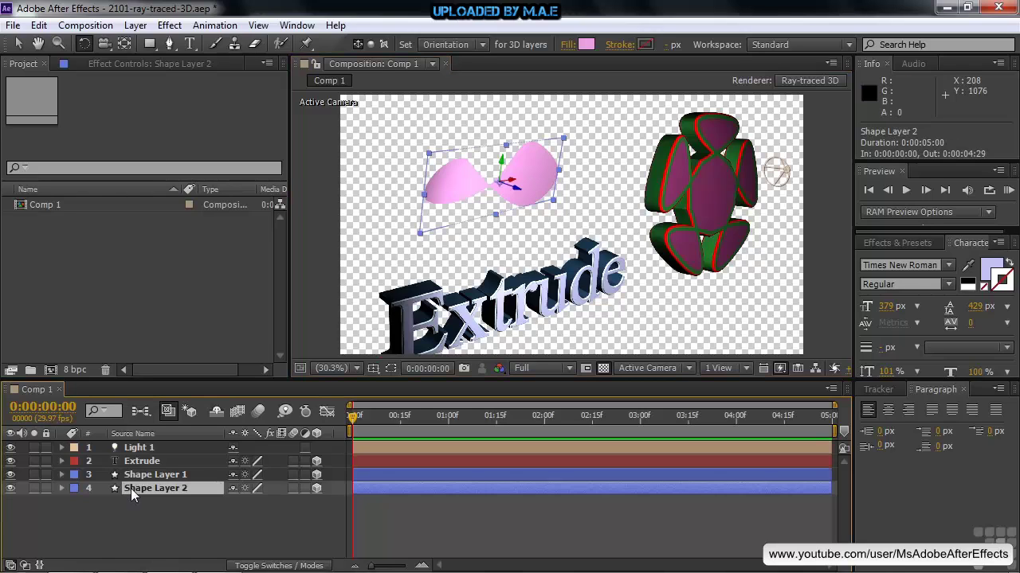
{"action": "key", "text": "a"}
{"action": "key", "text": "a"}
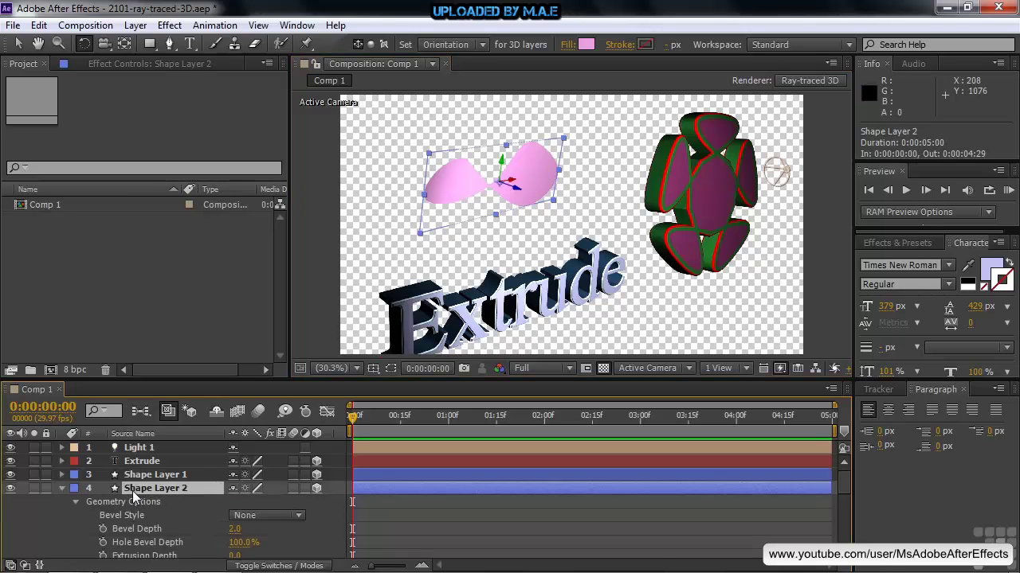
{"action": "scroll", "coordinate": [134, 514], "scroll_direction": "down", "scroll_amount": 5}
{"action": "scroll", "coordinate": [177, 514], "scroll_direction": "up", "scroll_amount": 5}
{"action": "left_click_drag", "start_coordinate": [236, 556], "coordinate": [317, 562]}
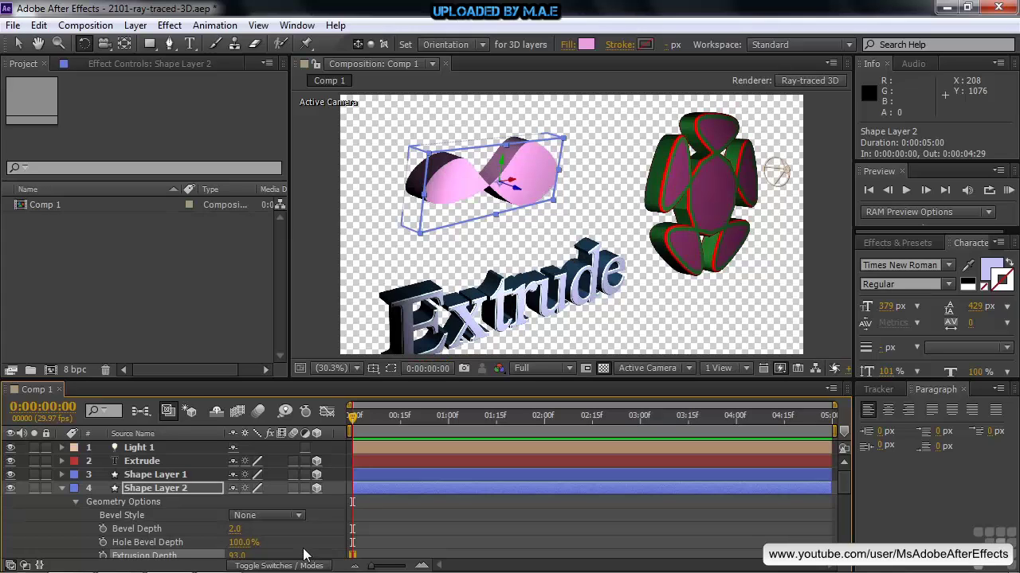
Set Shape Layer 2's Bevel Depth to 8.1 and its Bevel Style to Angular.
{"action": "left_click_drag", "start_coordinate": [235, 529], "coordinate": [291, 517]}
{"action": "left_click", "coordinate": [291, 516]}
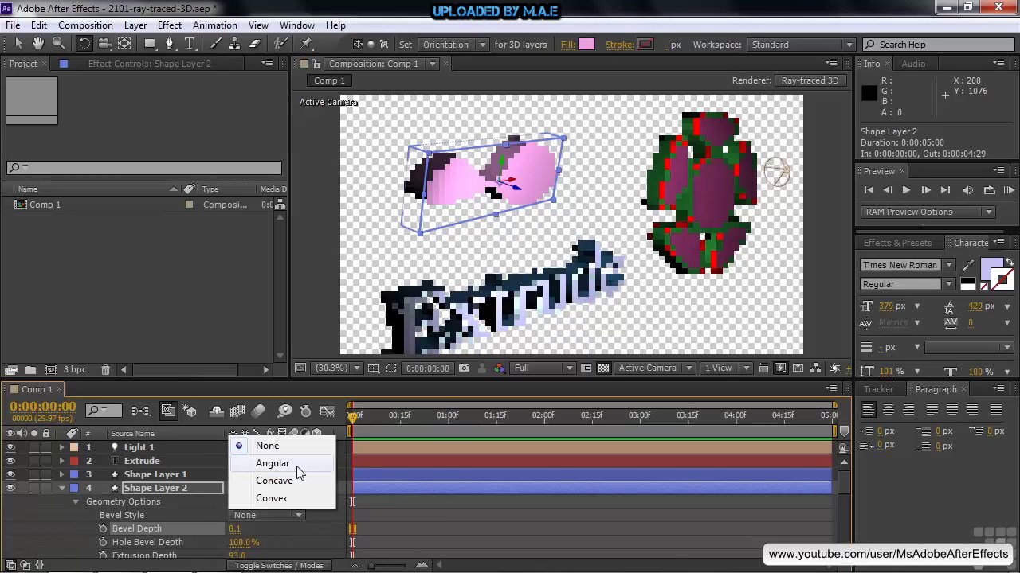
{"action": "left_click", "coordinate": [296, 466]}
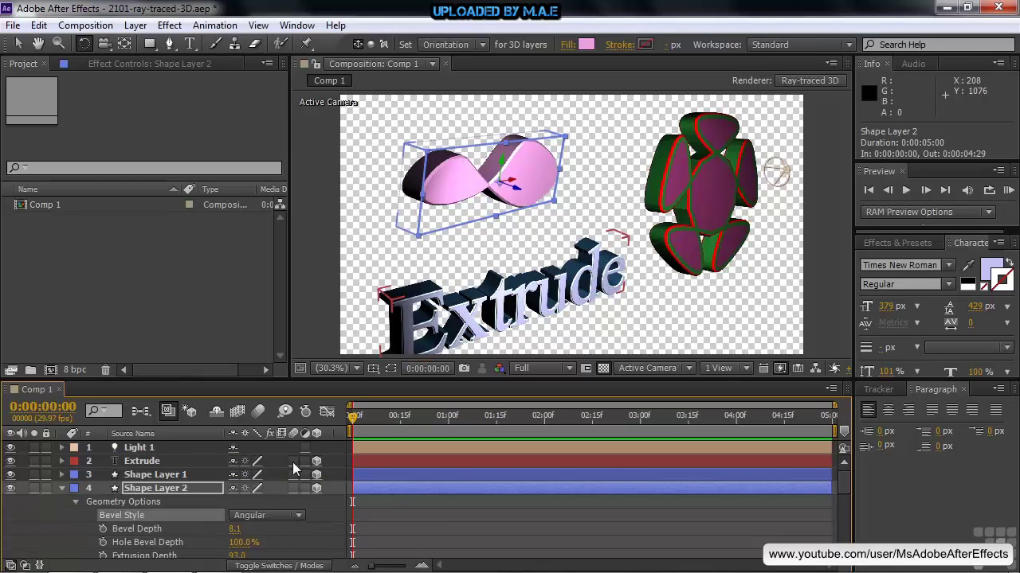